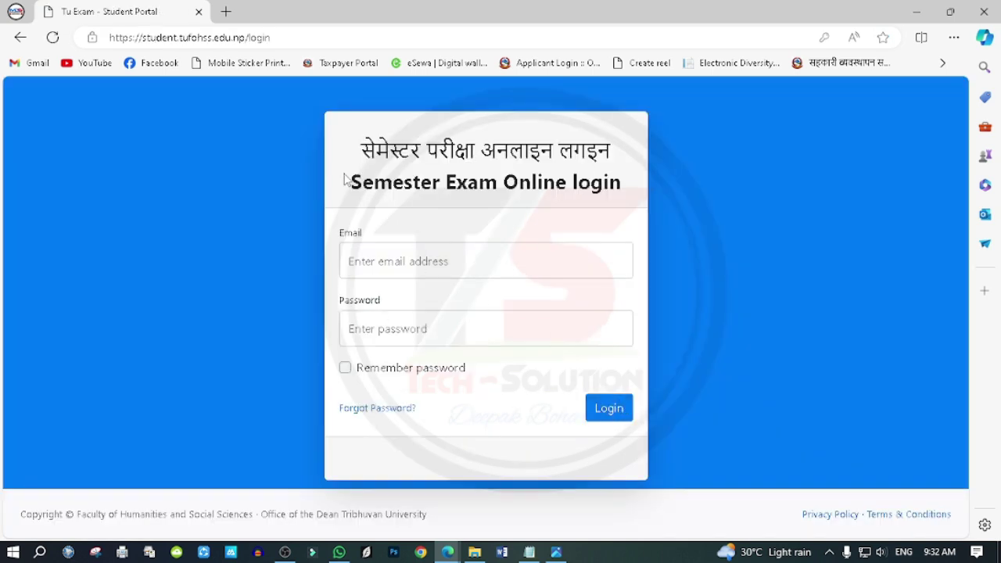
- Return to the home page and open the 'New Student Register Here' registration form
click(20, 39)
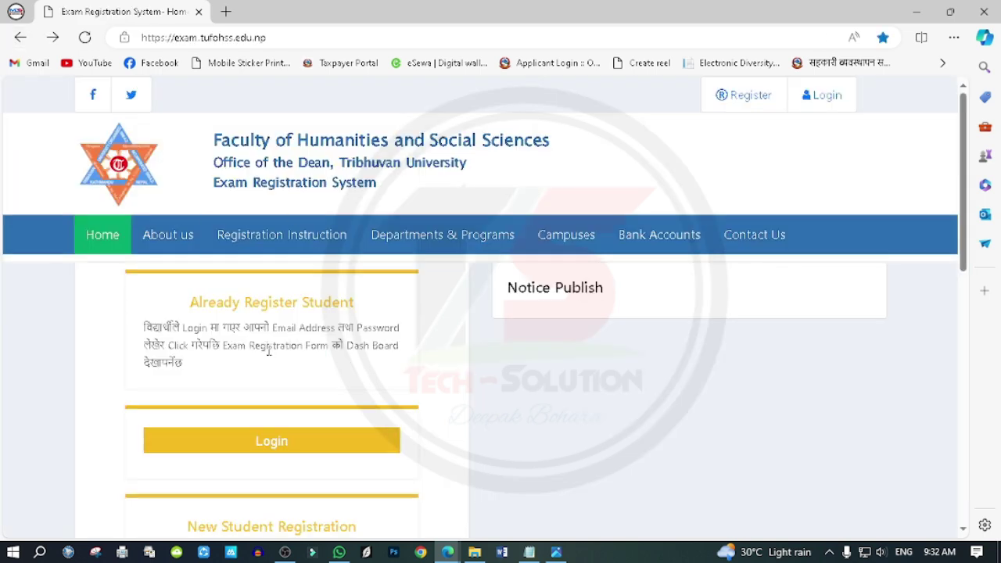
scroll(264, 344, down, 4)
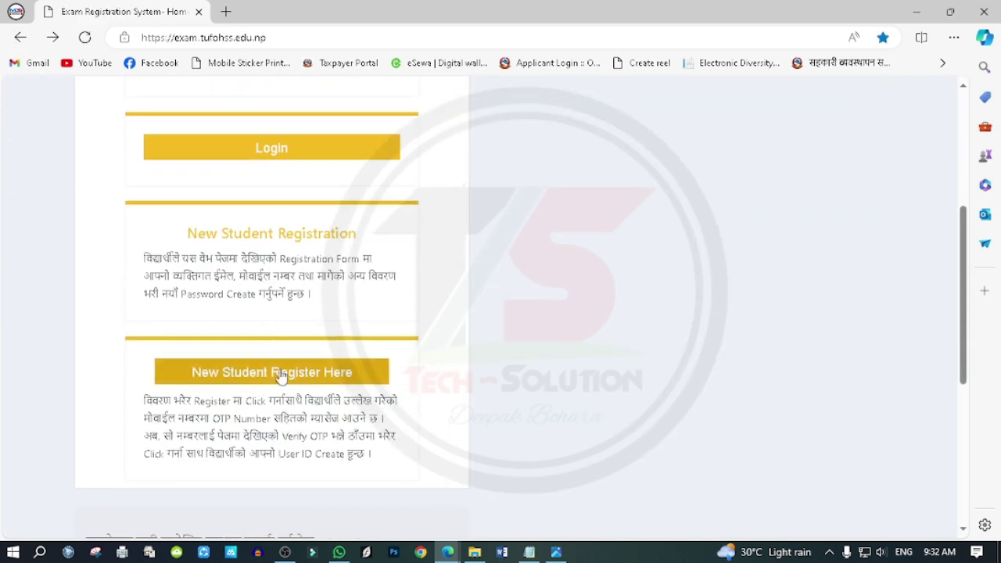
click(258, 377)
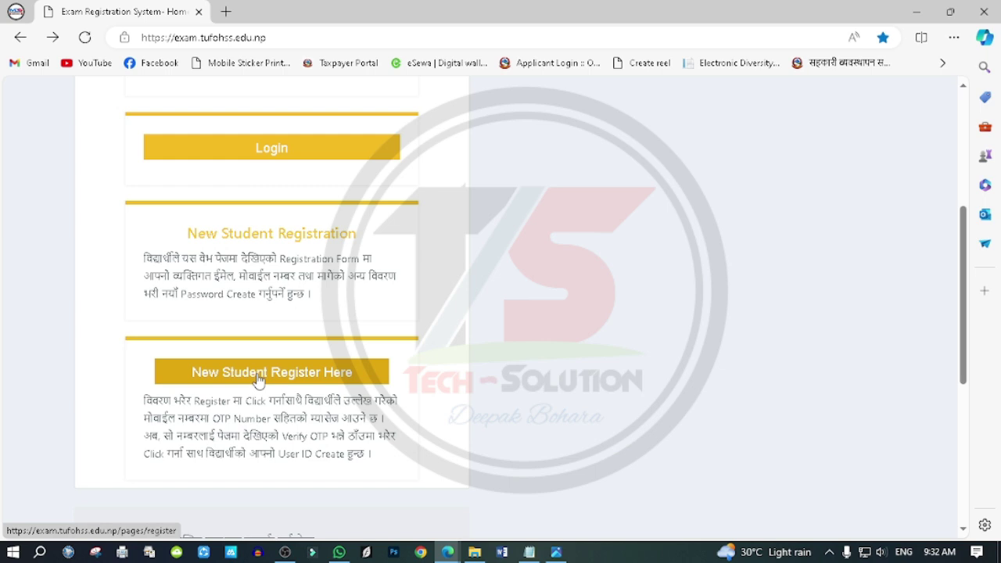
click(258, 377)
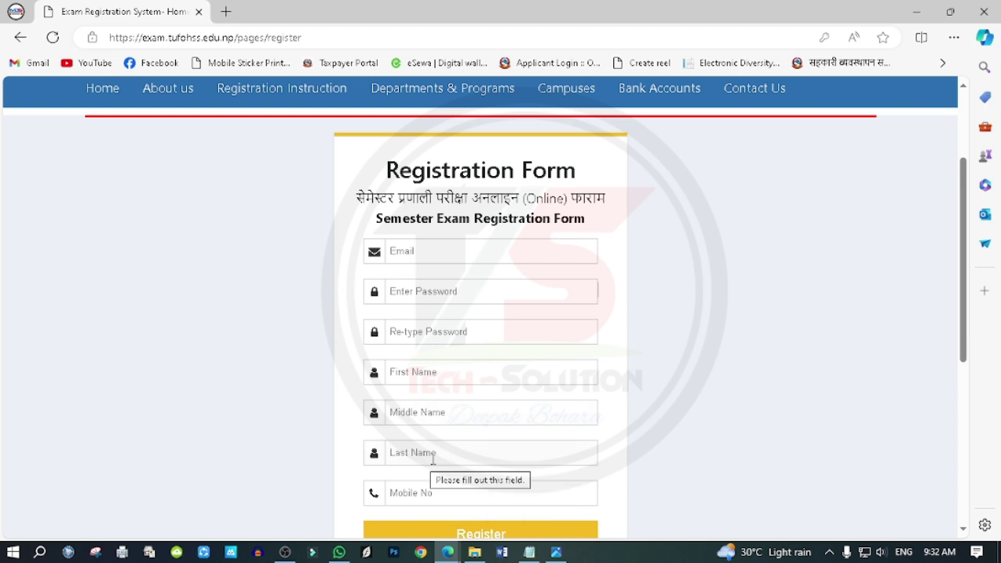
- Submit the registration form and enter the SMS verification code on the Verify OTP page
scroll(426, 461, down, 2)
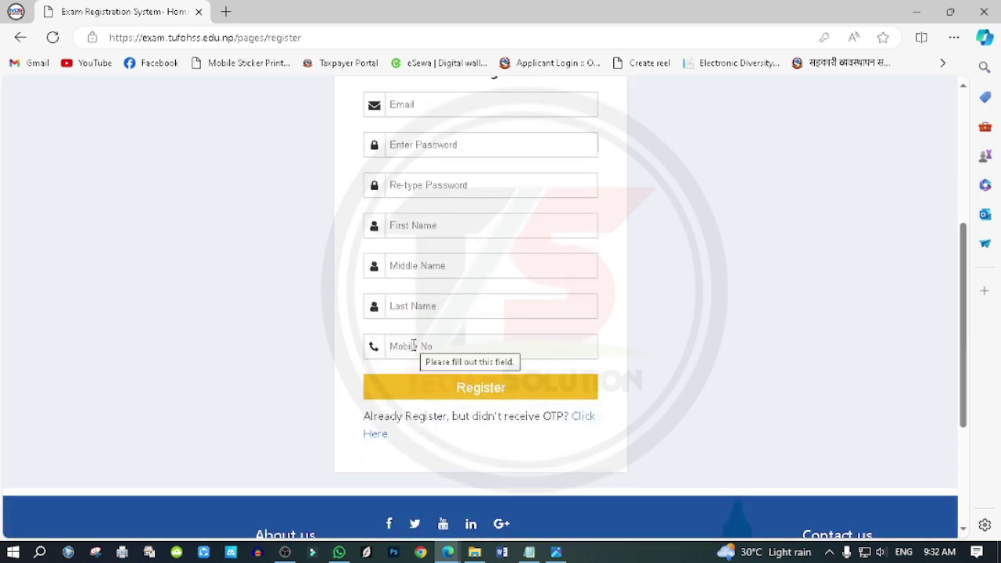
scroll(511, 346, up, 2)
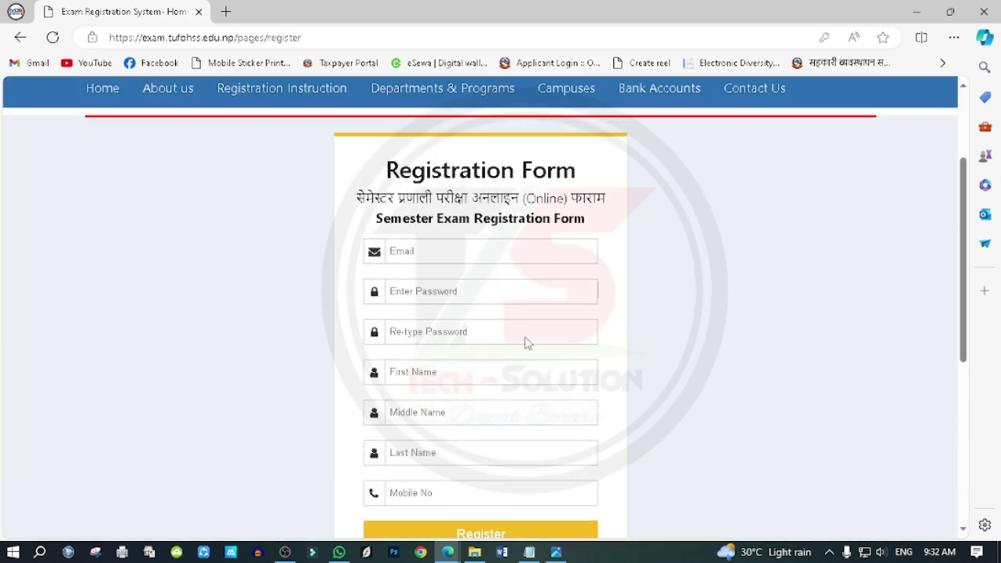
scroll(490, 399, down, 2)
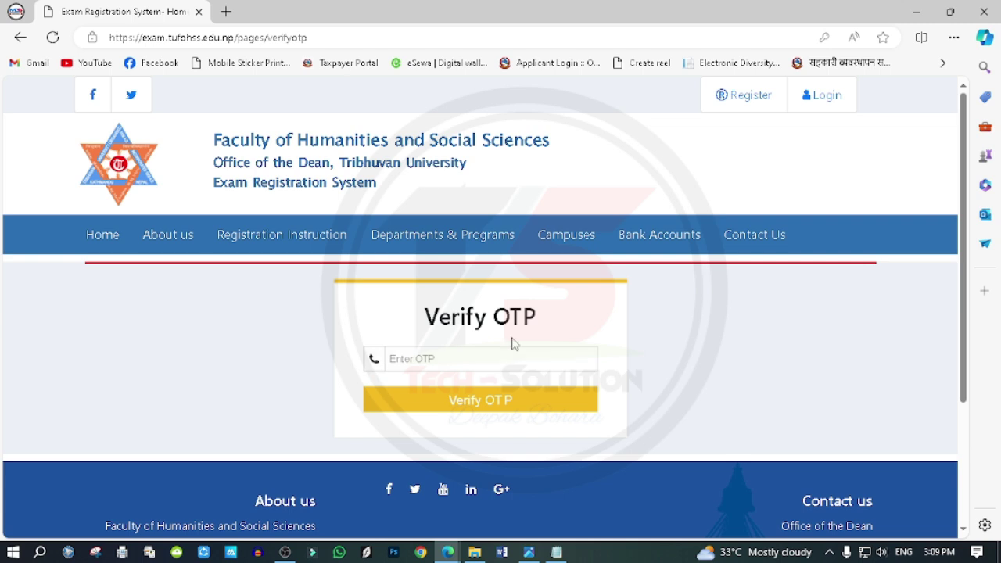
click(431, 356)
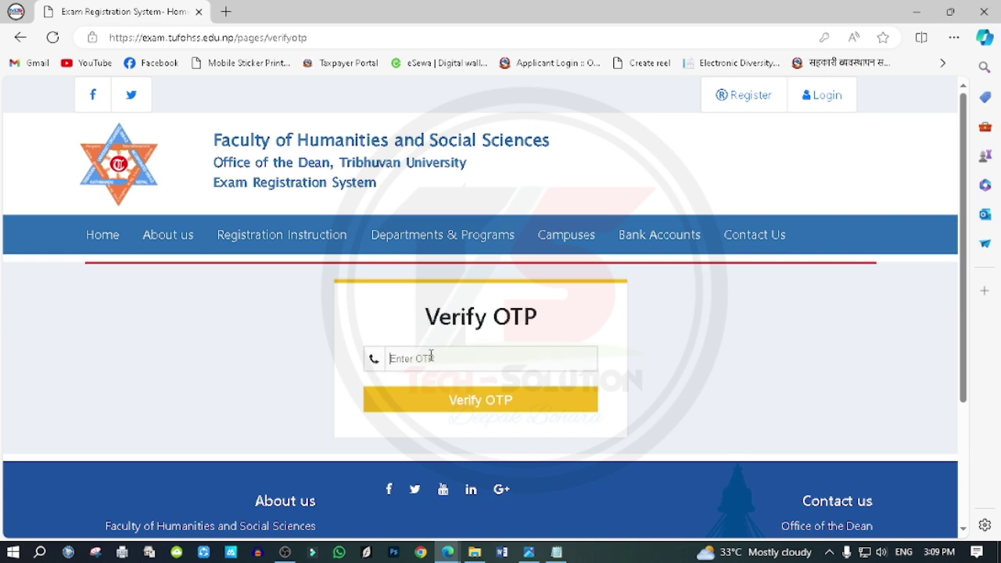
- Verify the phone with the OTP, then go to the student login page
click(479, 402)
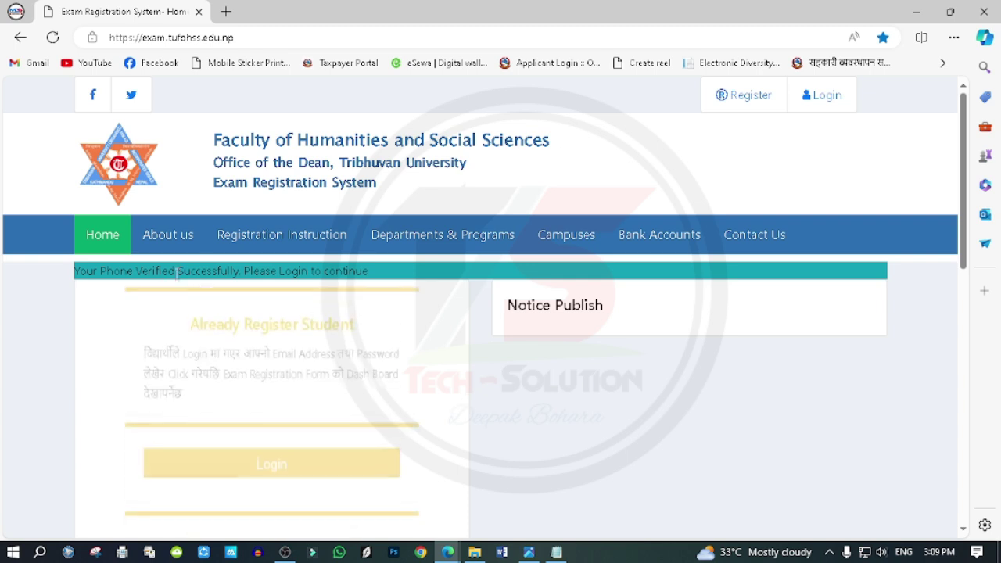
drag(72, 274, 404, 279)
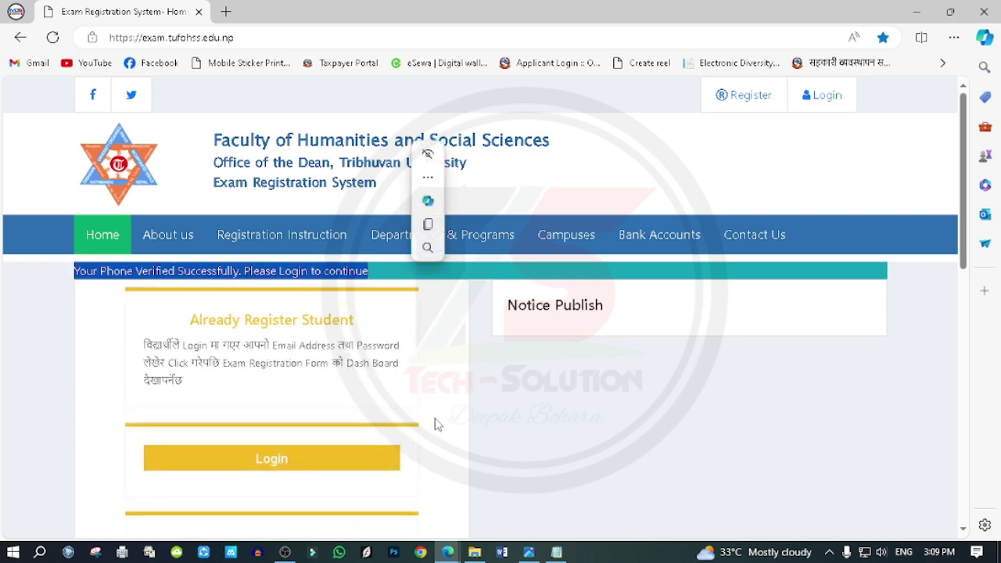
click(274, 464)
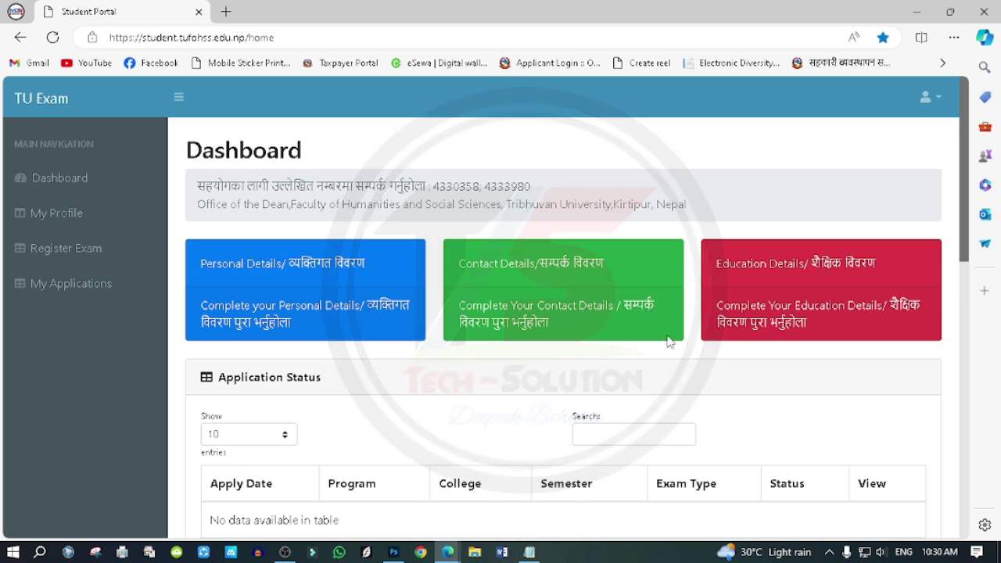
- In My Profile > Personal Detail, keep gender Male and marital status Unmarried
click(55, 216)
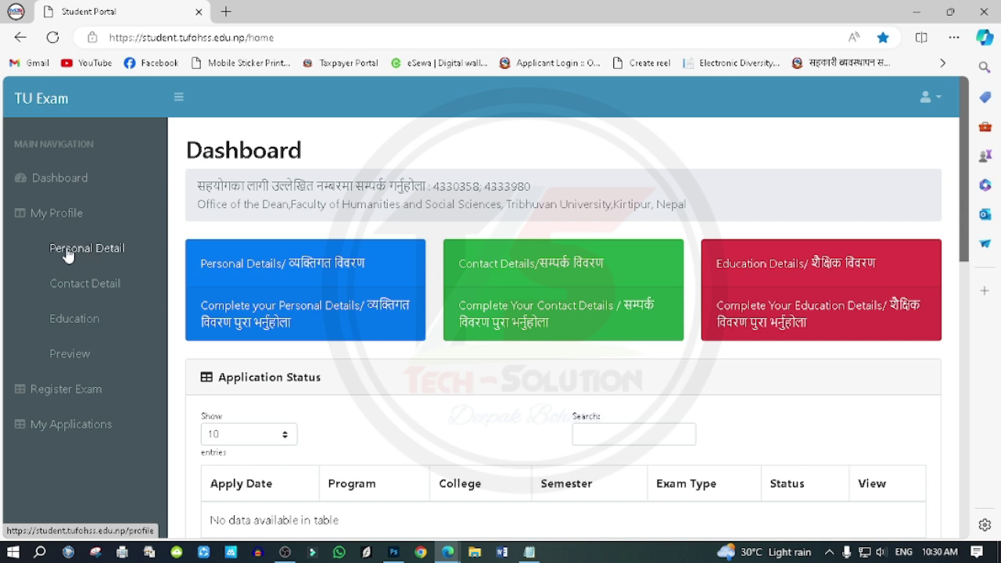
click(71, 248)
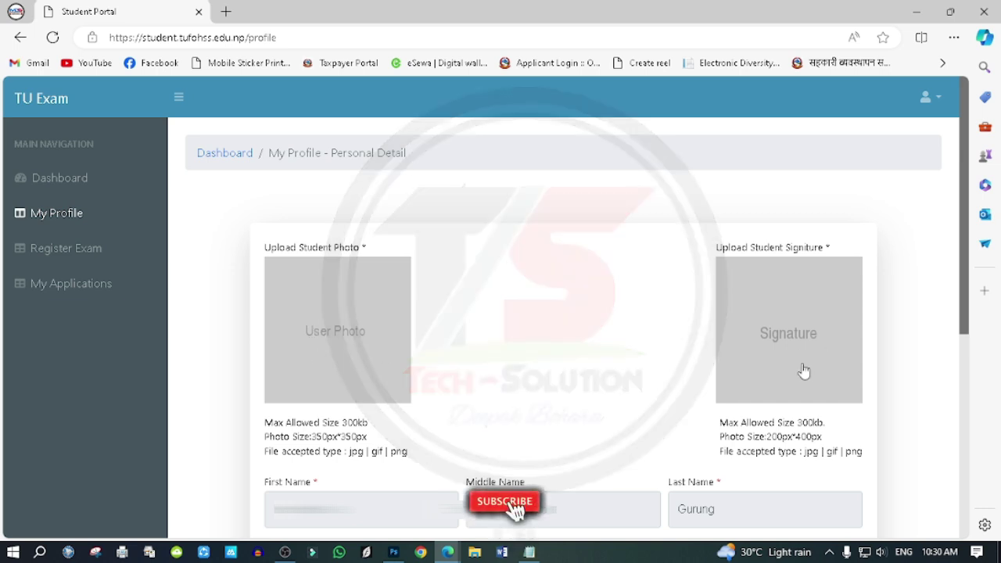
scroll(713, 369, down, 2)
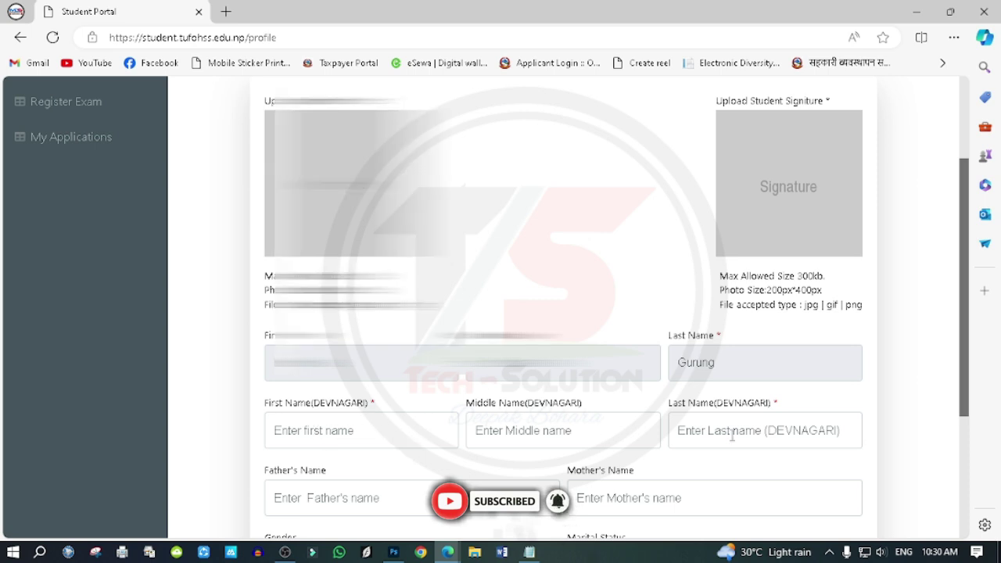
scroll(465, 418, down, 2)
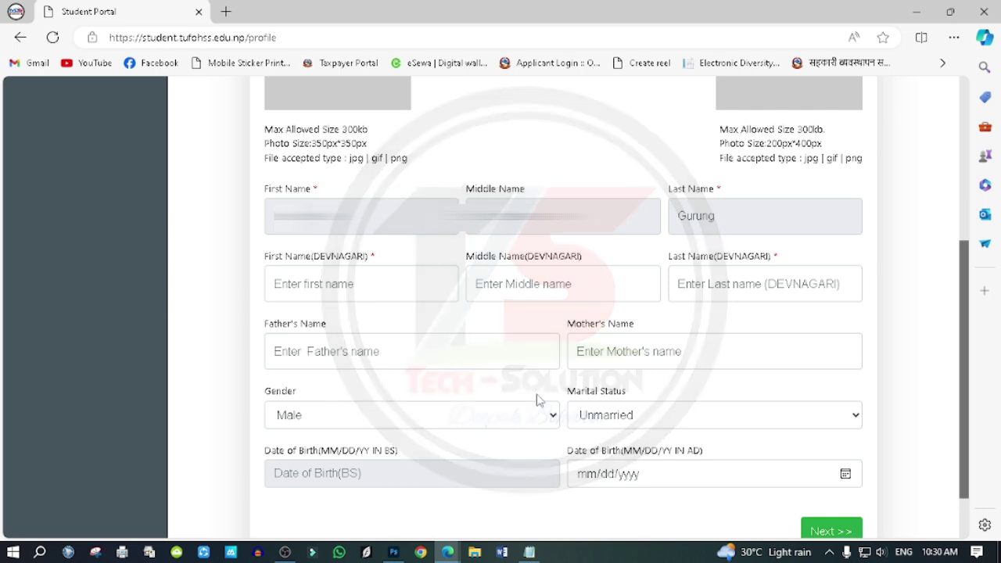
click(313, 422)
click(313, 422)
click(636, 419)
click(636, 418)
- Pick birth date 06/17/2024 in the Nepali calendar and continue to Contact Detail
click(336, 479)
scroll(362, 475, down, 1)
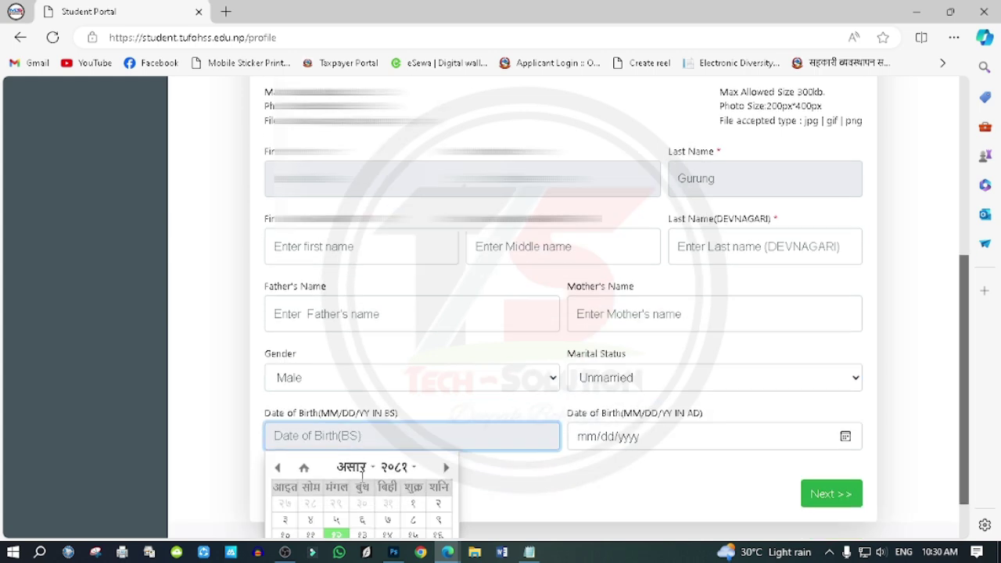
scroll(361, 475, down, 1)
click(398, 405)
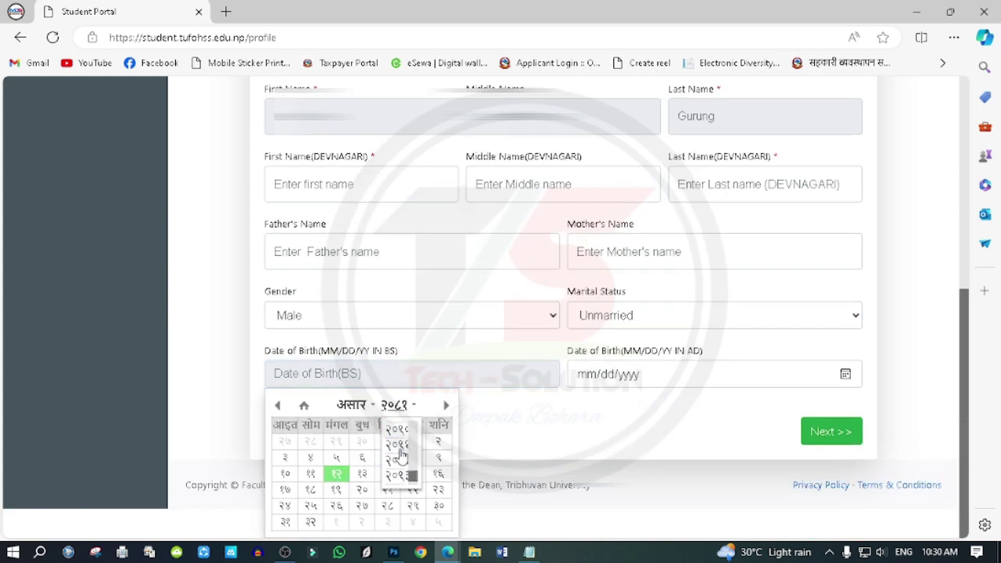
click(351, 405)
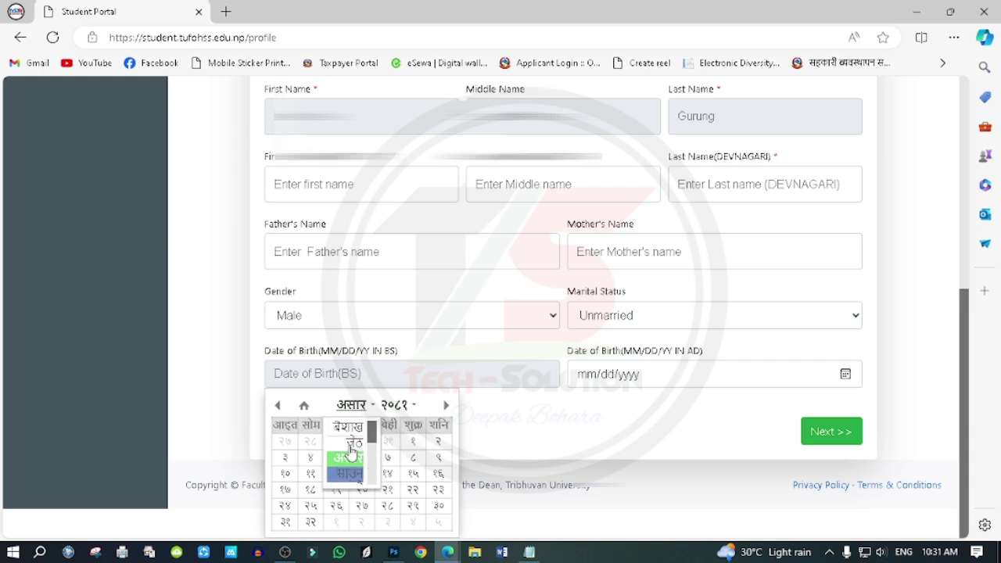
click(310, 460)
click(816, 462)
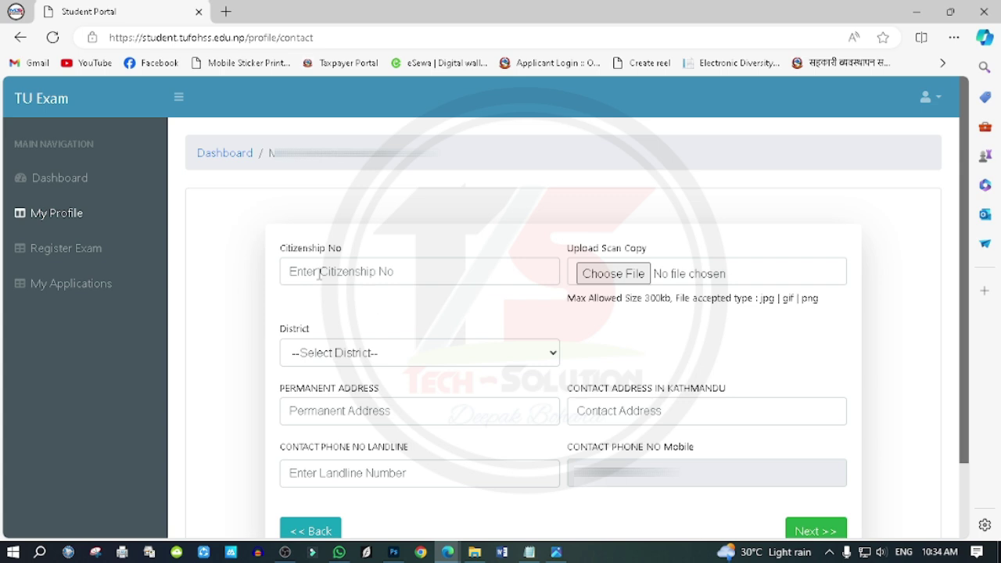
click(336, 271)
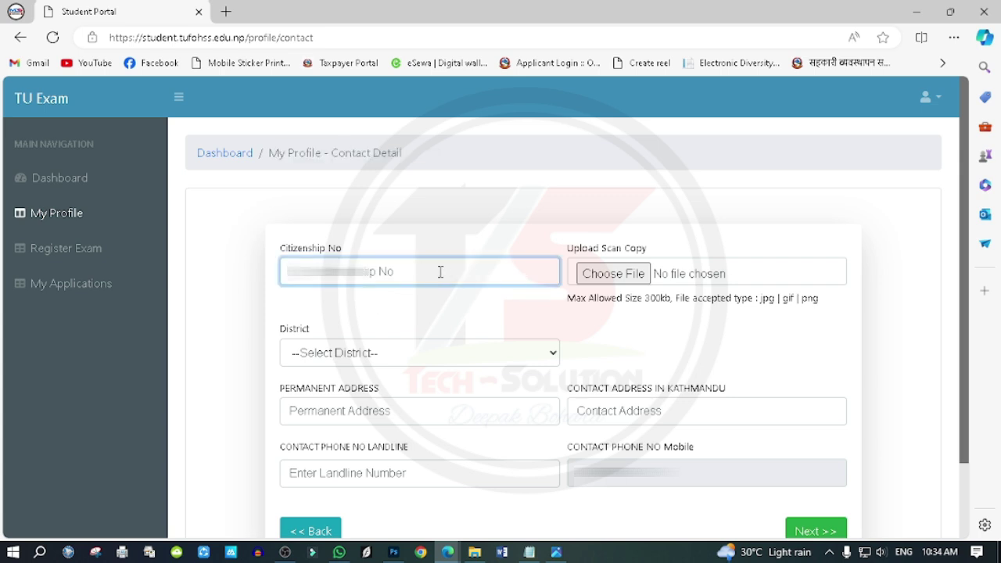
- Upload Citizenship Card.PNG as the citizenship scan copy
click(613, 275)
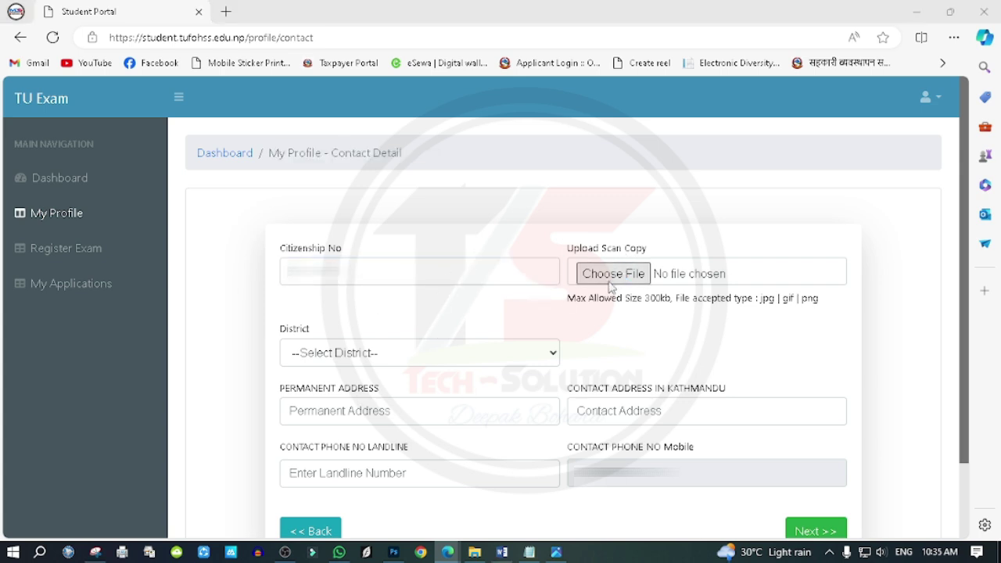
scroll(474, 236, down, 1)
click(528, 249)
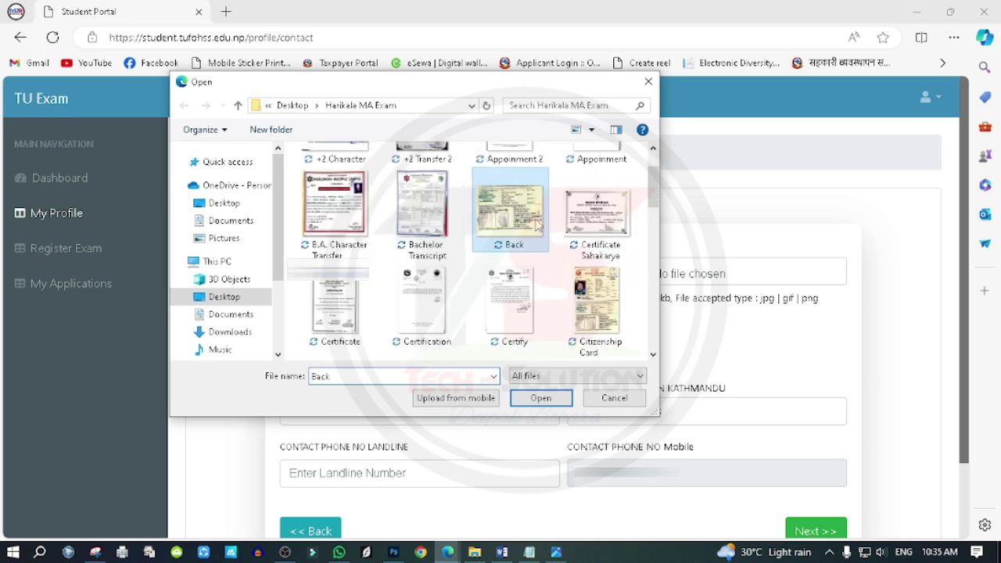
click(598, 303)
scroll(599, 303, down, 1)
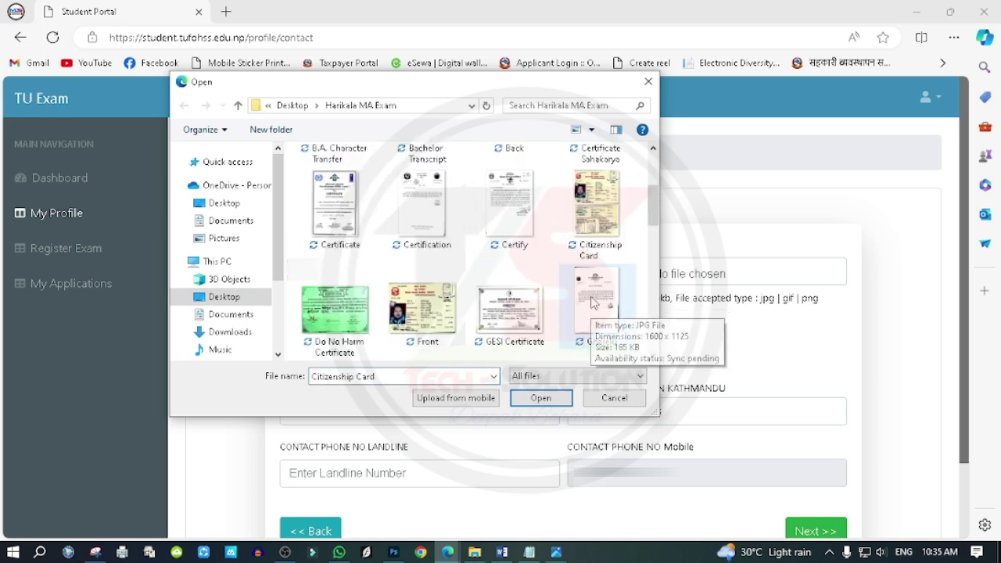
click(598, 209)
double_click(598, 209)
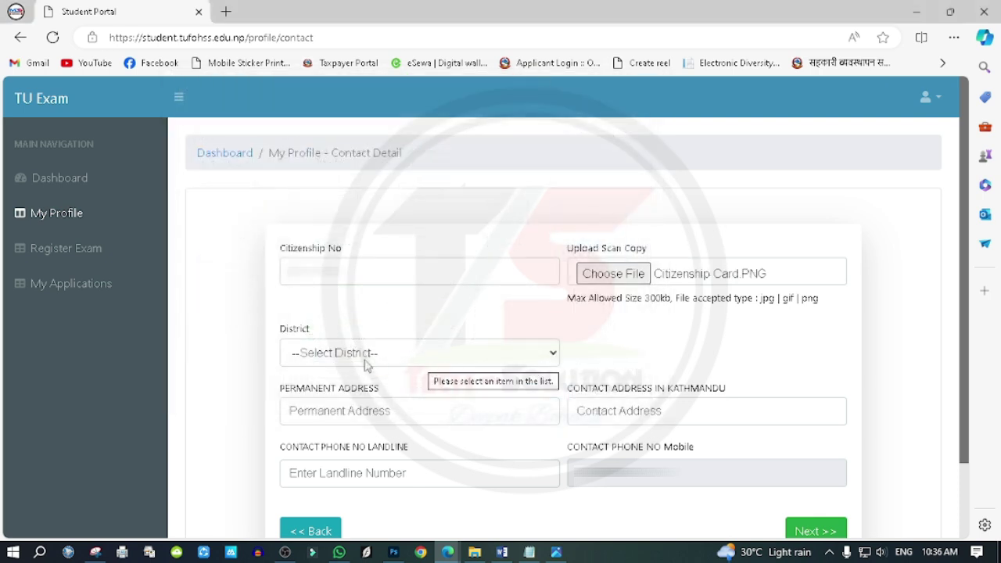
- Choose district Dadeldhura, enter the permanent address, and continue to college selection
click(430, 356)
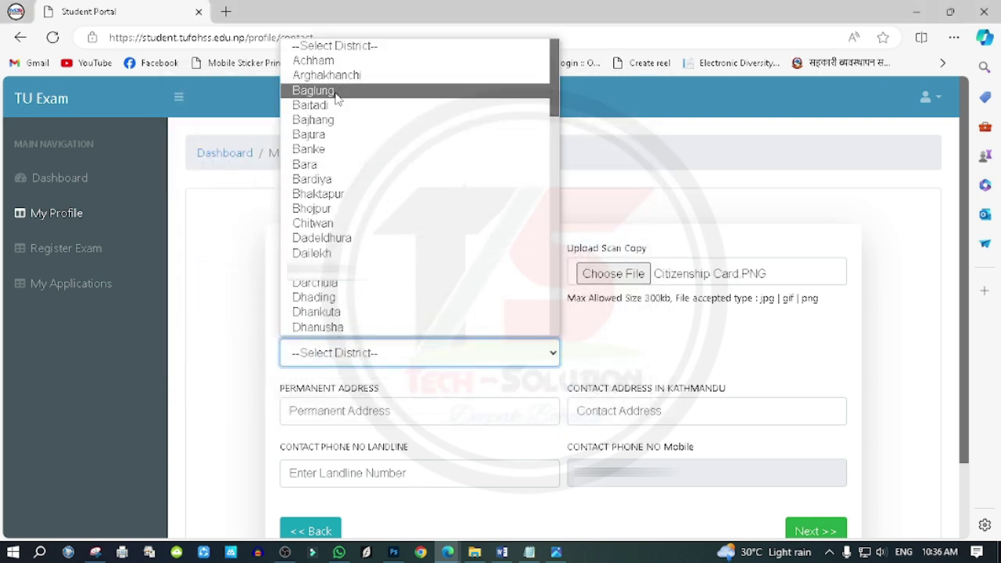
click(325, 242)
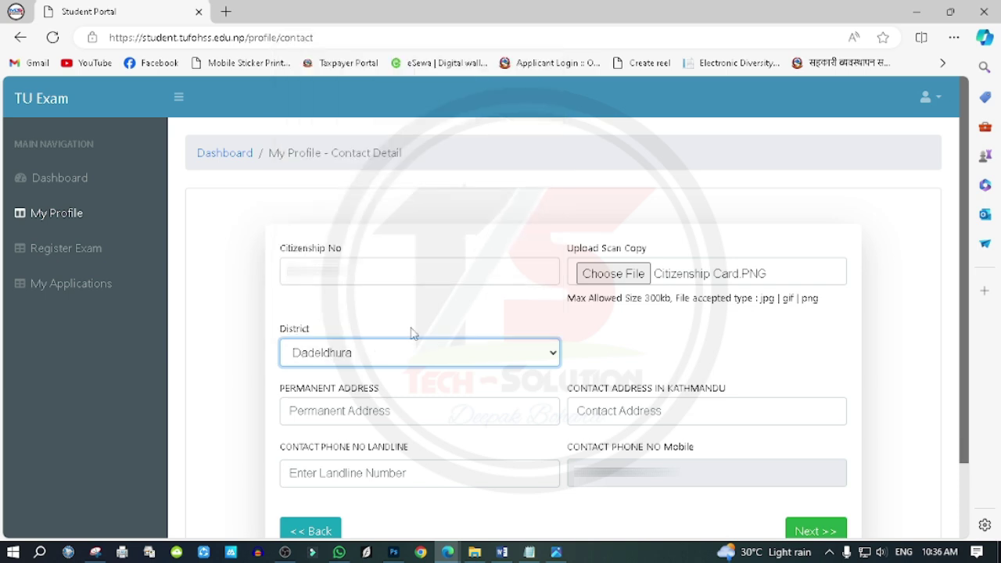
scroll(409, 330, down, 1)
click(399, 337)
text(text)
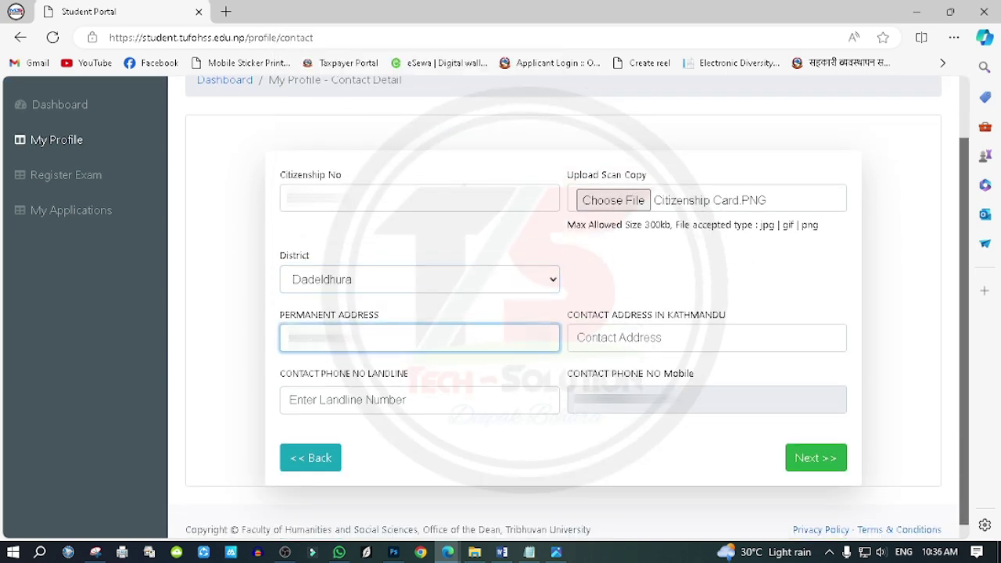
text(text)
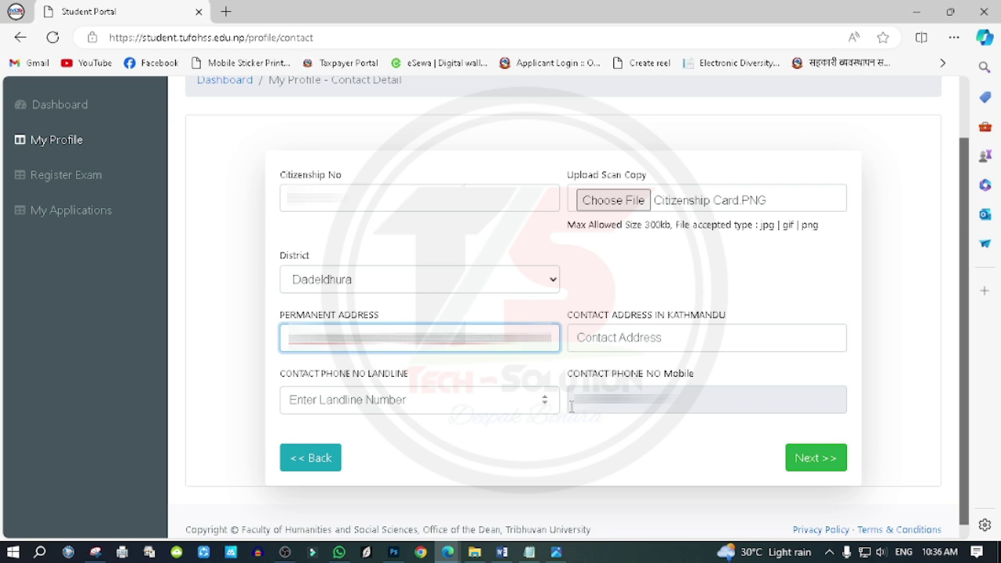
click(843, 465)
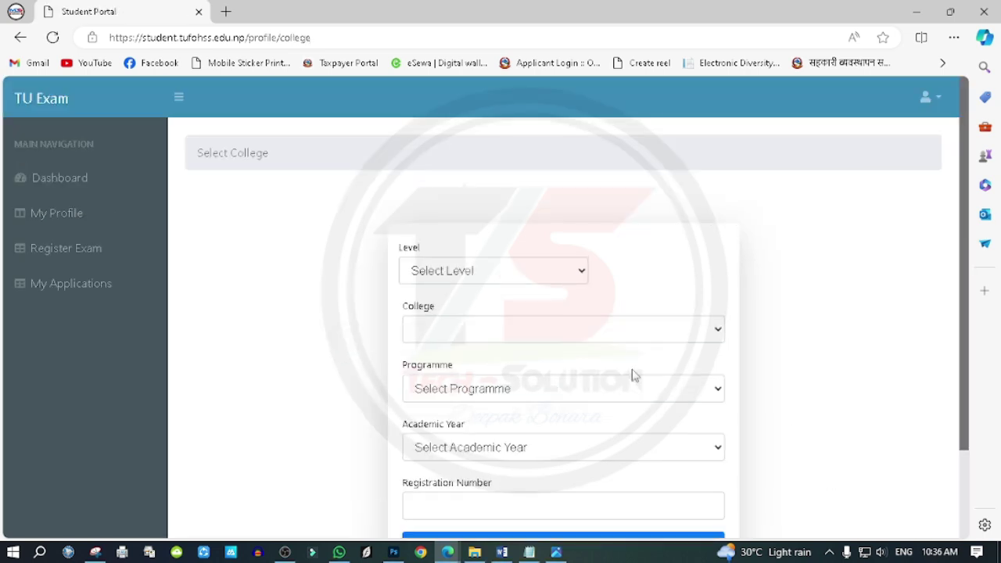
- Set the study level to Master Level and the college to Dadeldhura Campus
click(477, 282)
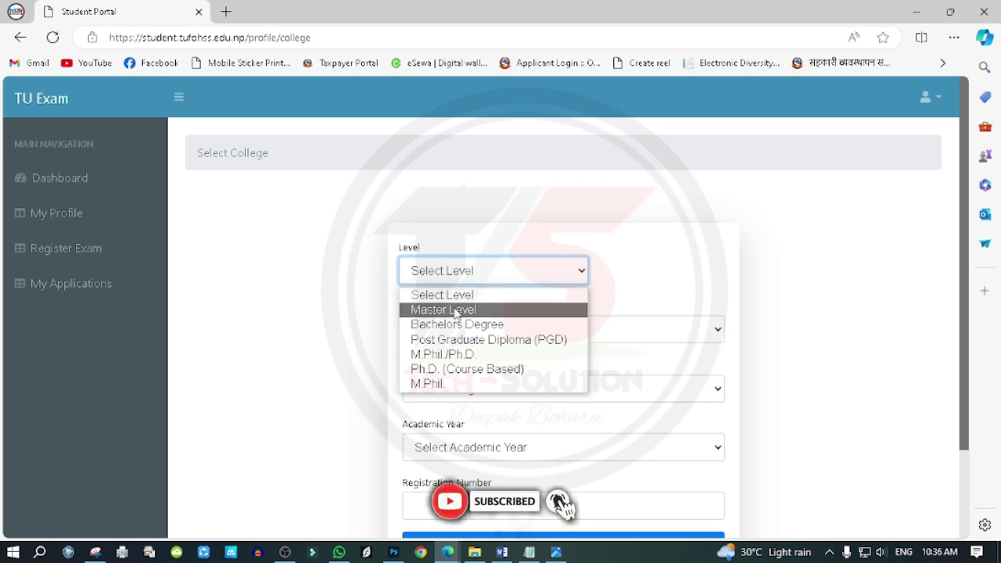
click(456, 312)
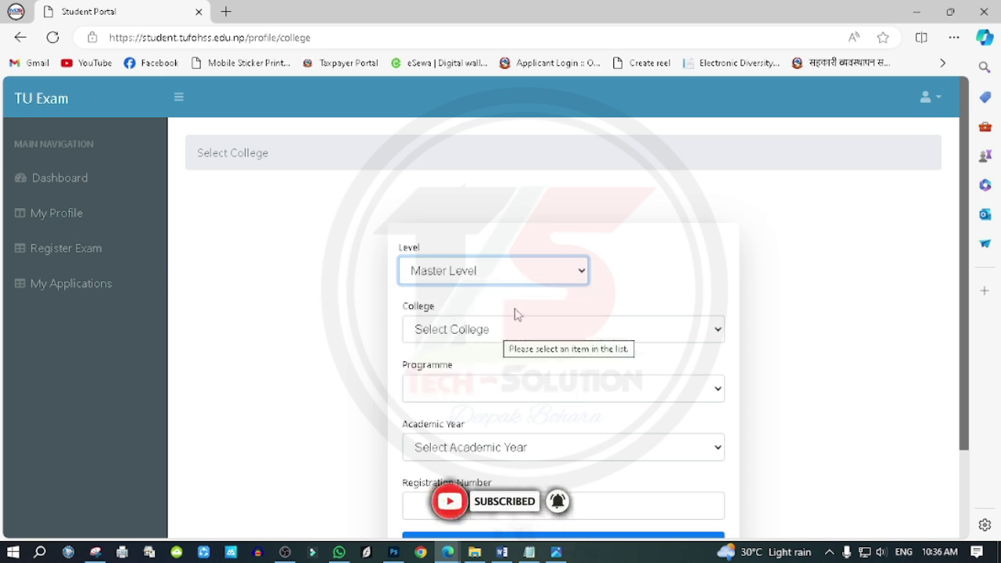
click(493, 272)
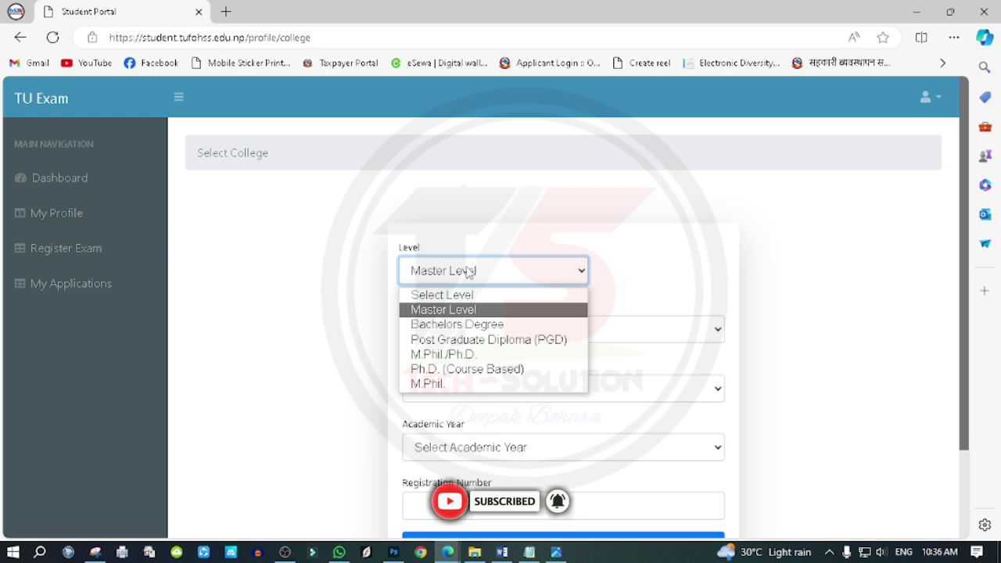
click(451, 311)
click(481, 332)
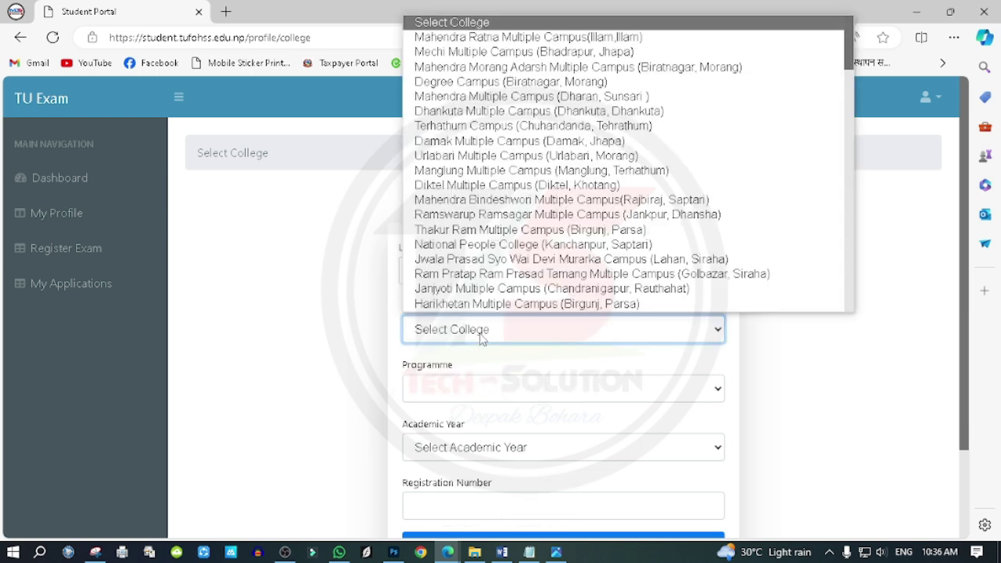
scroll(536, 256, down, 5)
scroll(535, 256, down, 4)
key(Page_Down)
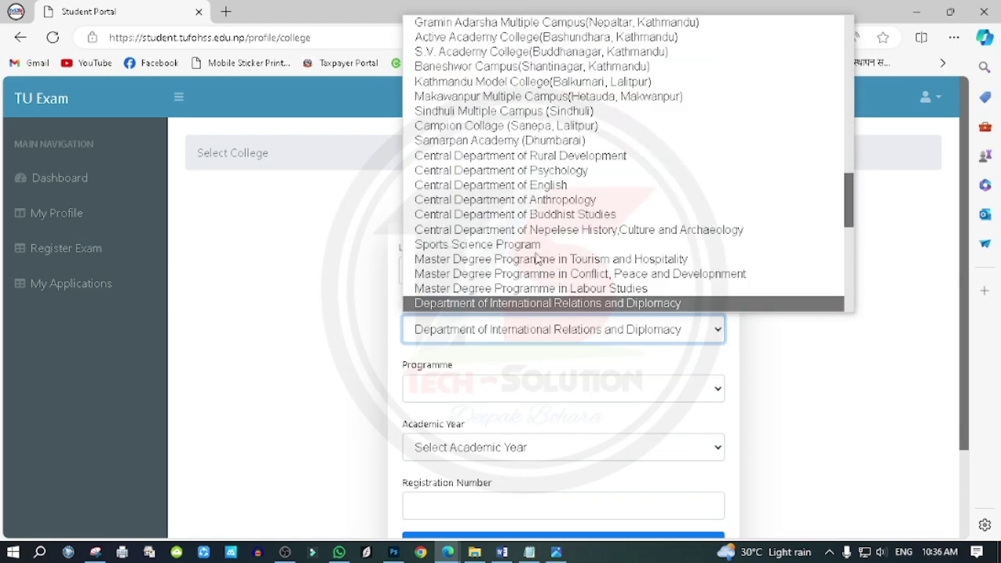
key(Page_Down)
key(d)
key(d)
key(Return)
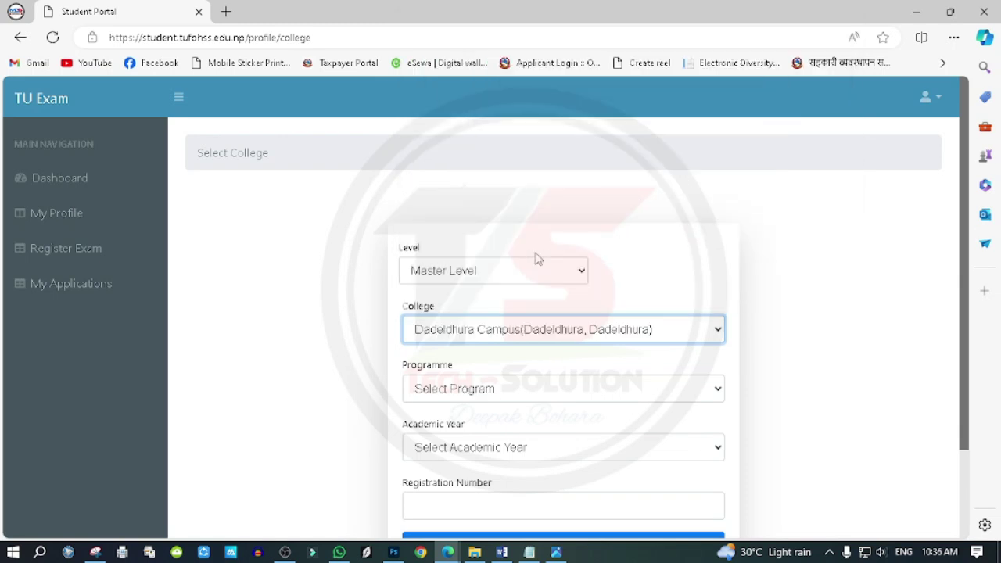
- Choose Masters of Arts in Sociology and year 2080, paste the registration number, and submit
click(466, 389)
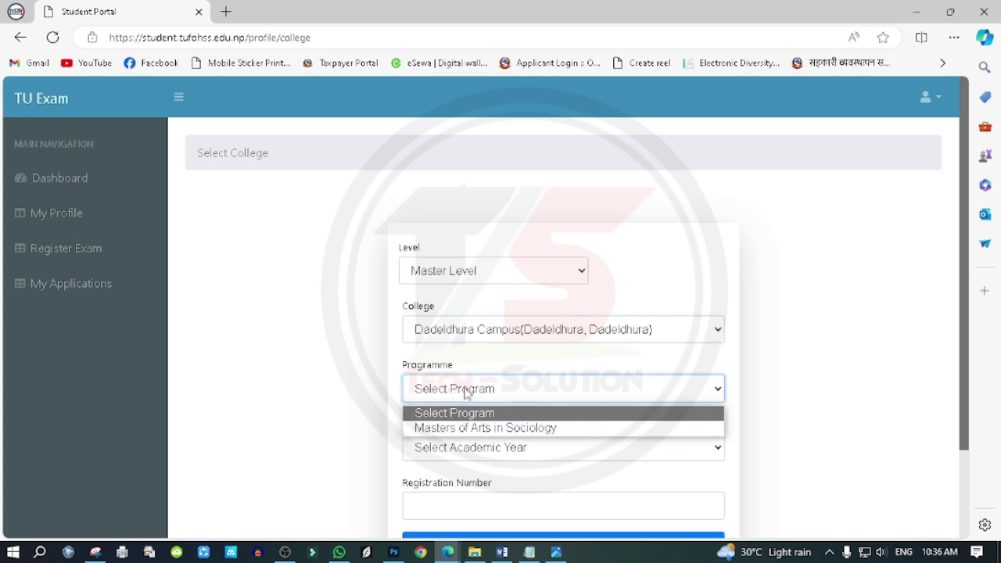
click(526, 429)
click(446, 447)
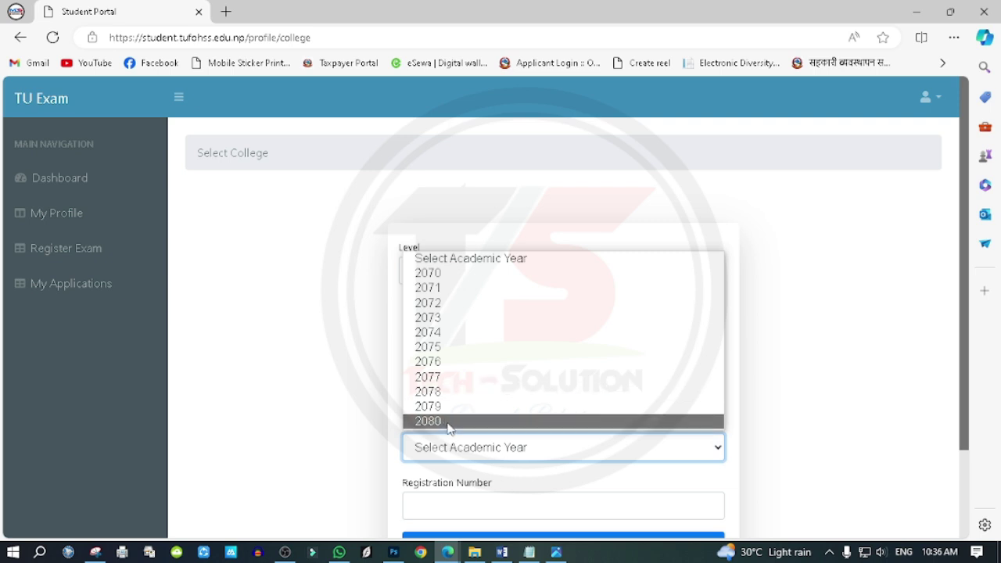
click(447, 422)
scroll(547, 422, down, 2)
click(444, 405)
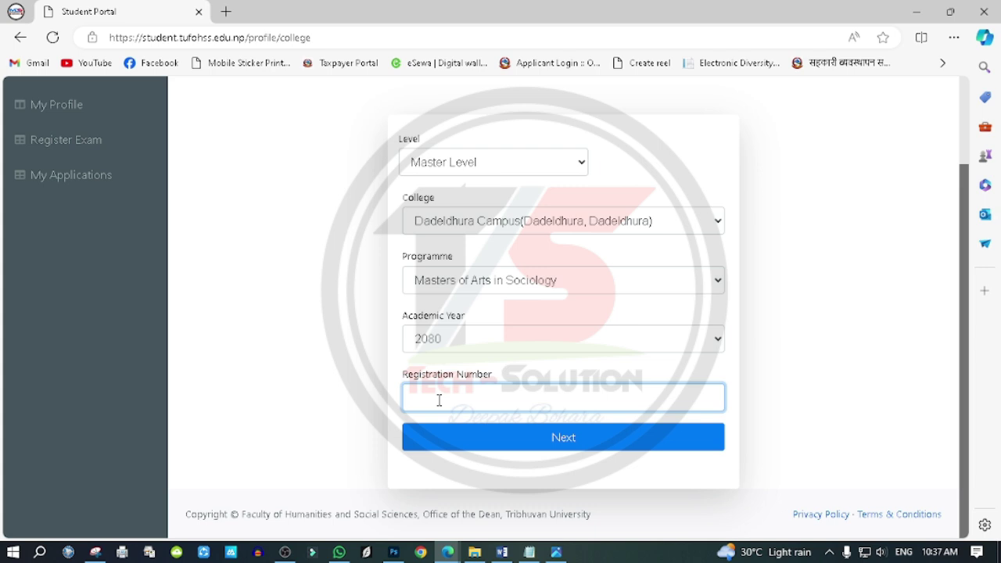
key(ctrl+v)
click(602, 440)
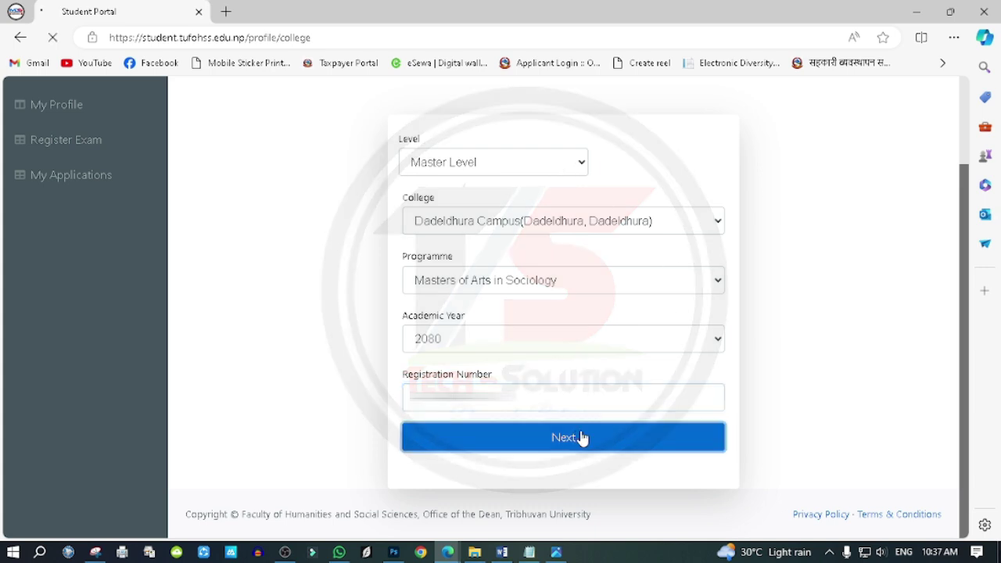
- Add a new educational detail with degree SLC/SEE and board Other
scroll(563, 328, down, 3)
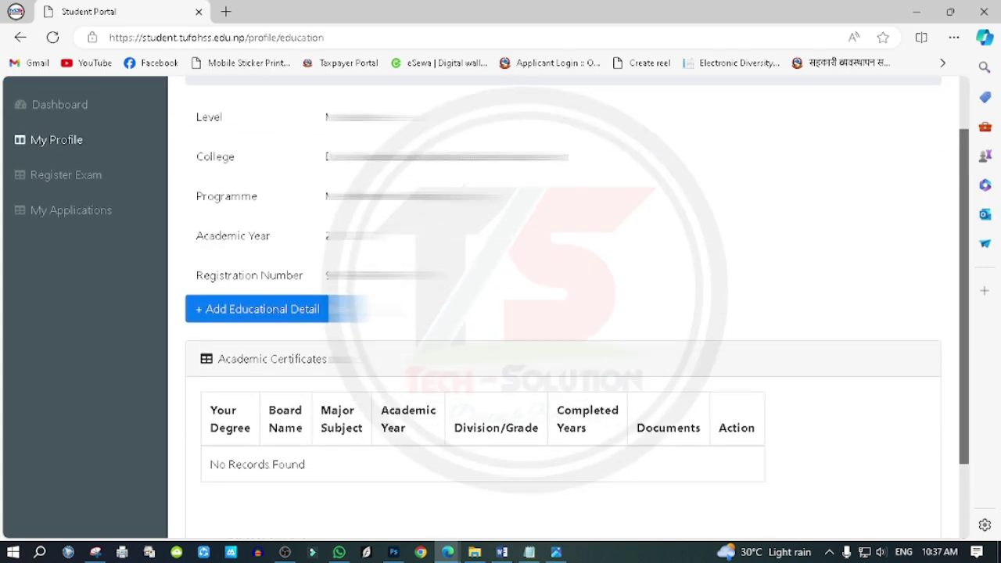
scroll(563, 329, up, 3)
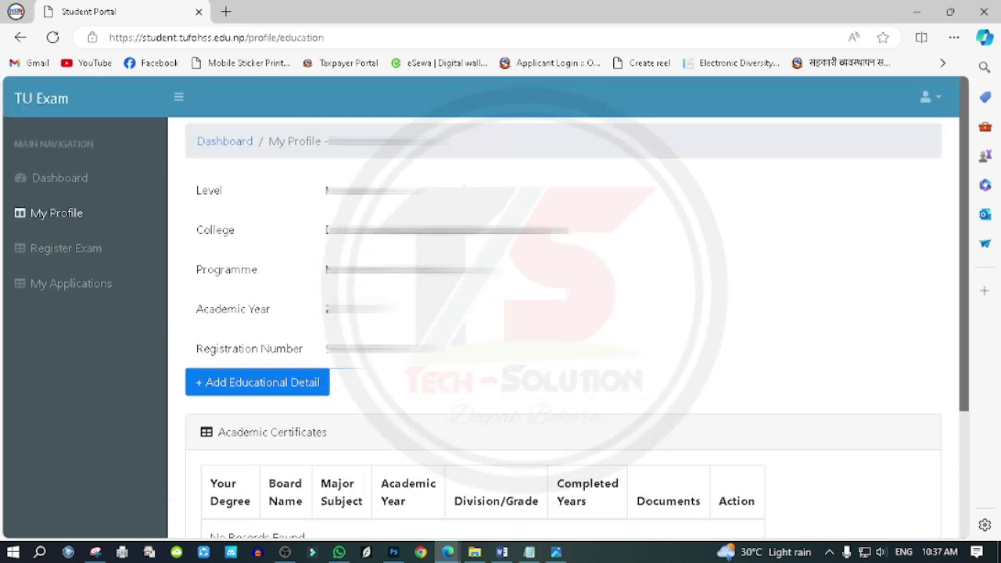
click(275, 383)
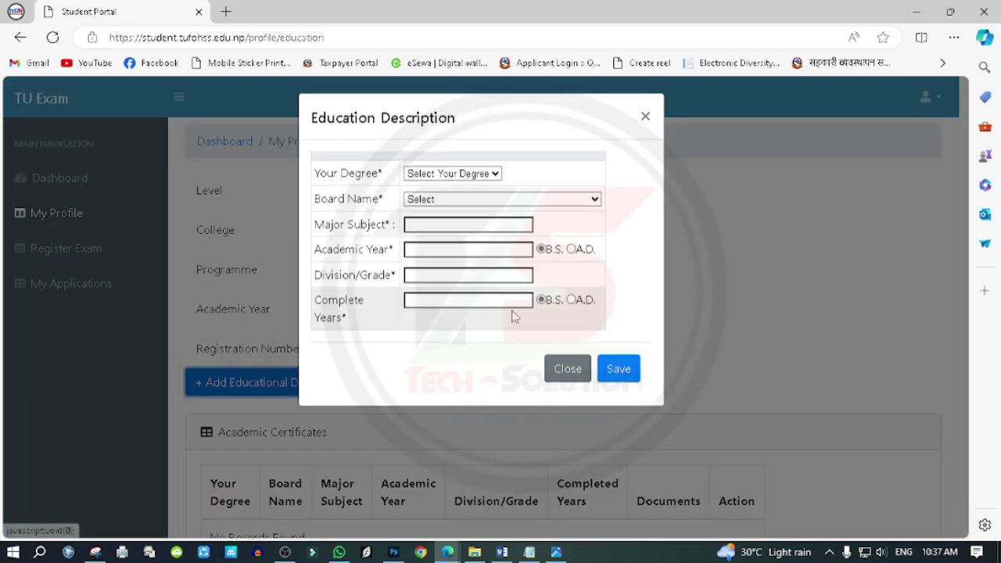
click(426, 176)
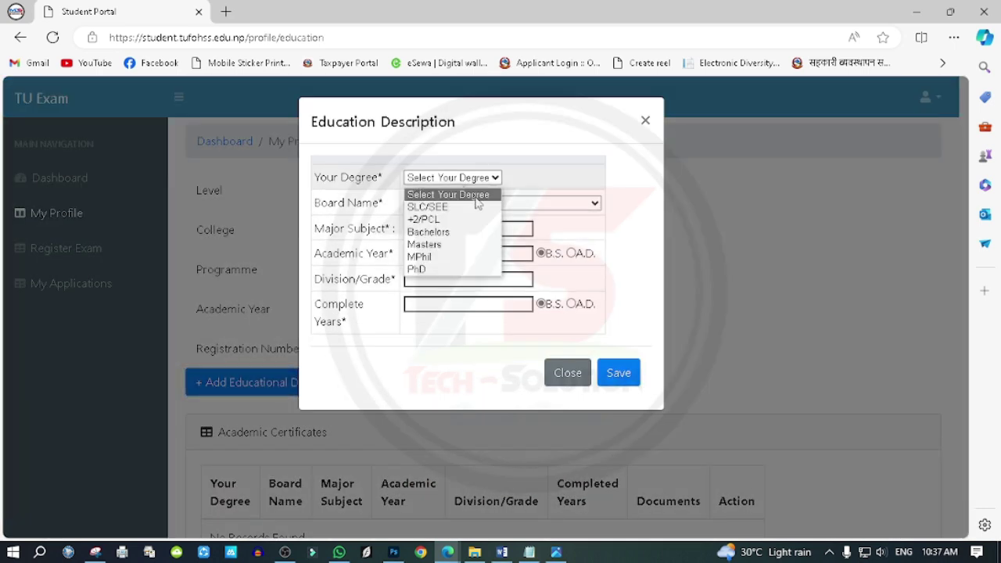
click(415, 207)
click(432, 203)
click(428, 343)
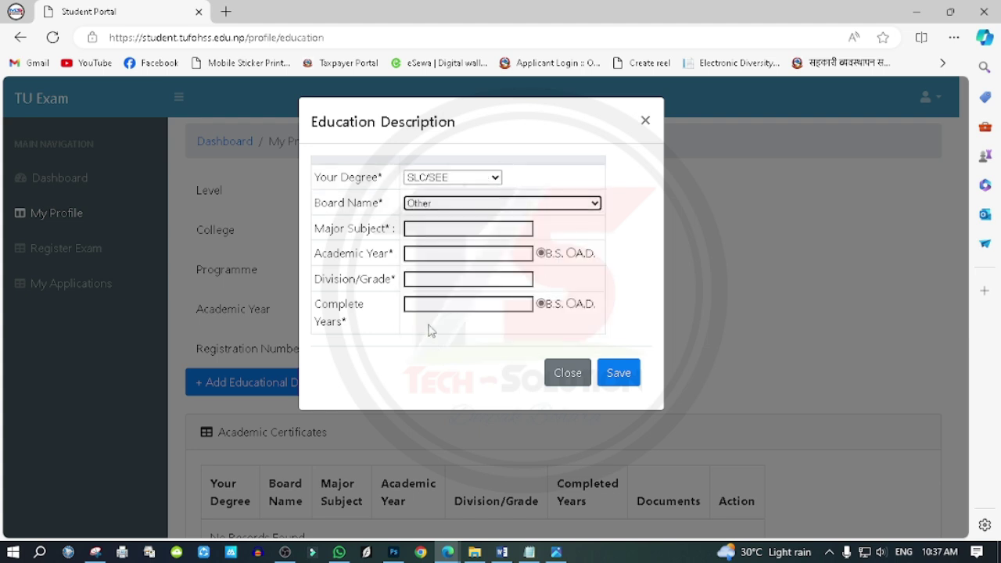
- Enter major History, year 2063, Second division, completed 2007 A.D., and save the record
click(450, 228)
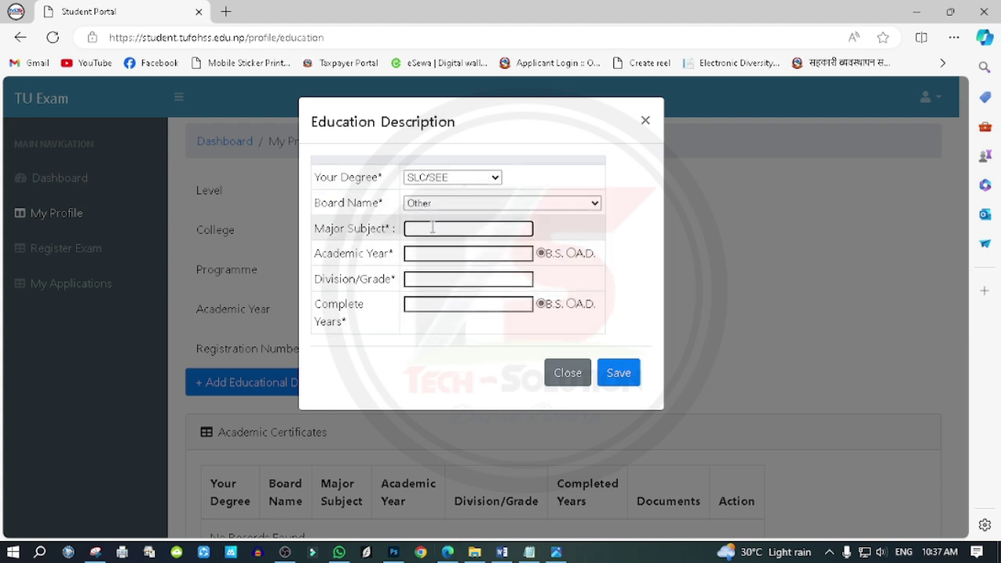
key(Tab)
text(20)
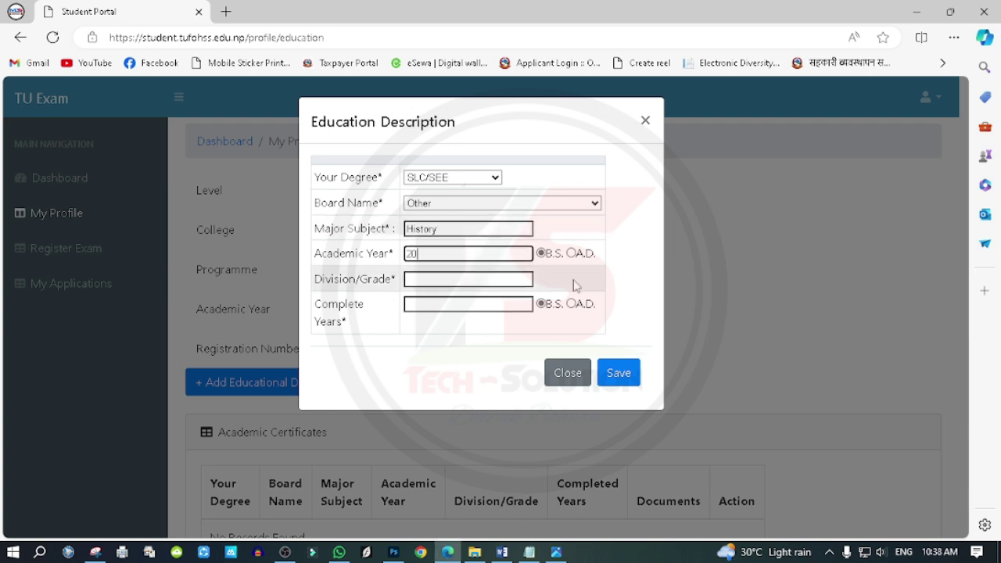
text(63)
key(Tab)
text(Second)
key(Tab)
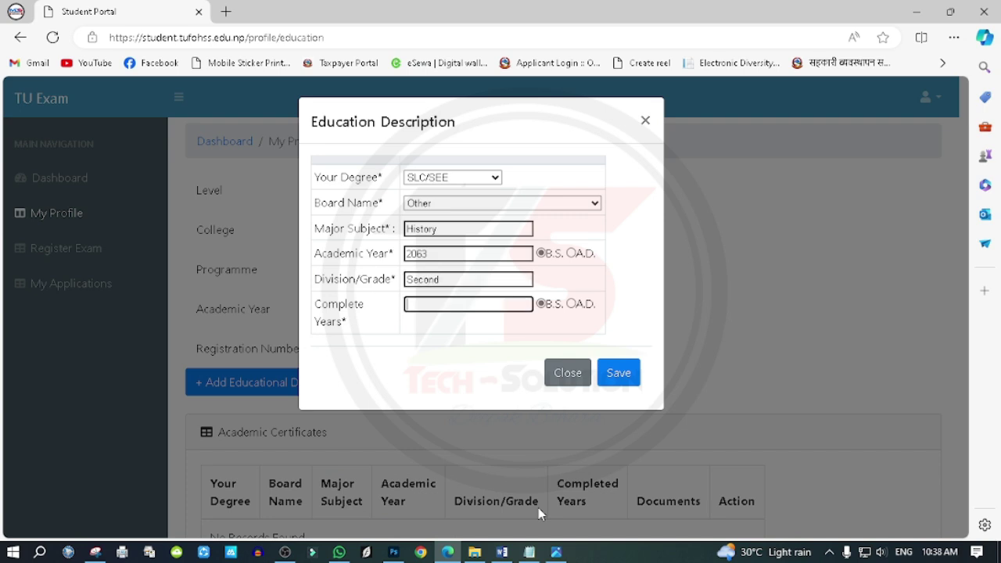
text(2007)
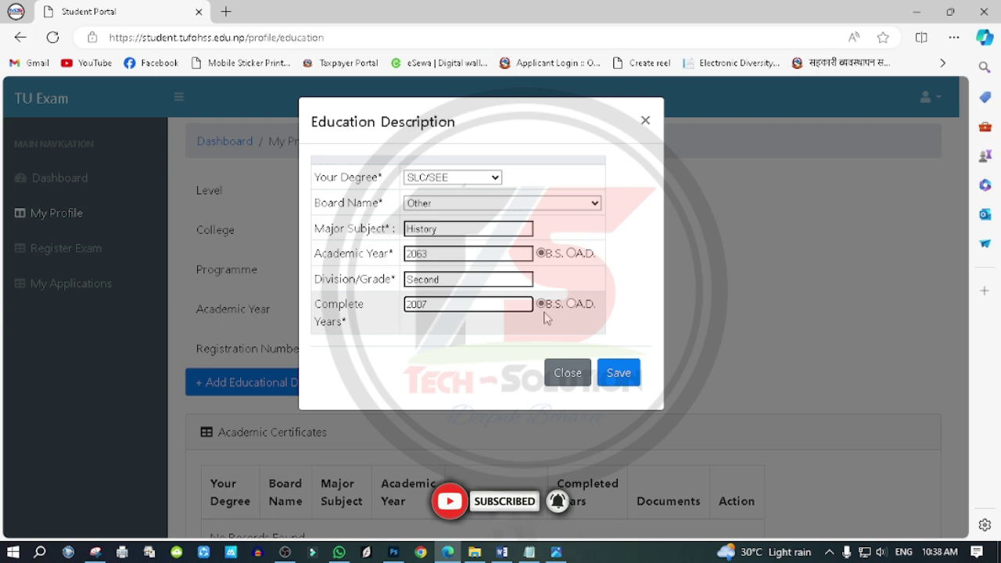
key(BackSpace)
key(BackSpace)
key(BackSpace)
key(BackSpace)
text(200)
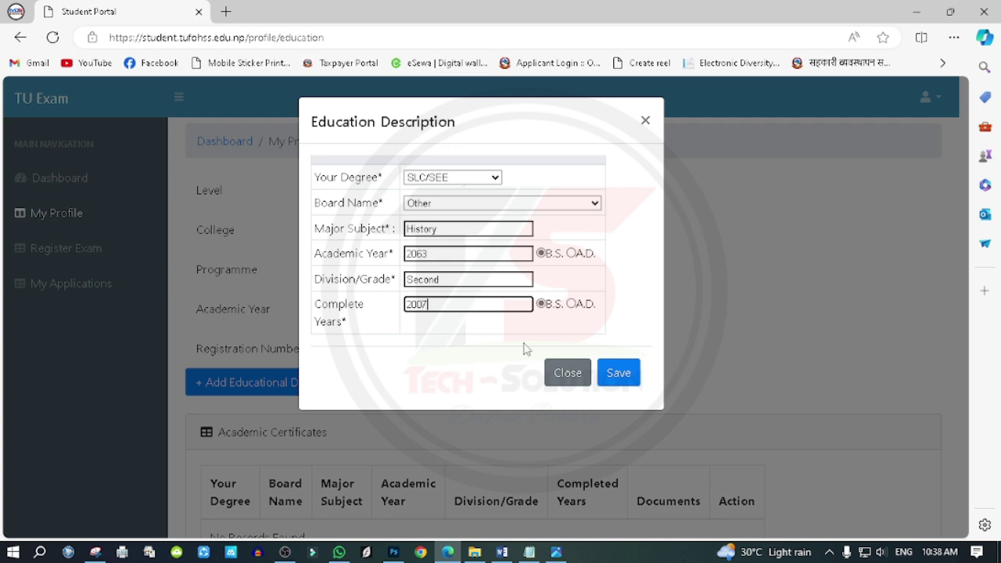
text(7)
click(573, 304)
click(617, 373)
- Upload the SLC Marksheet scan under its document title
click(401, 369)
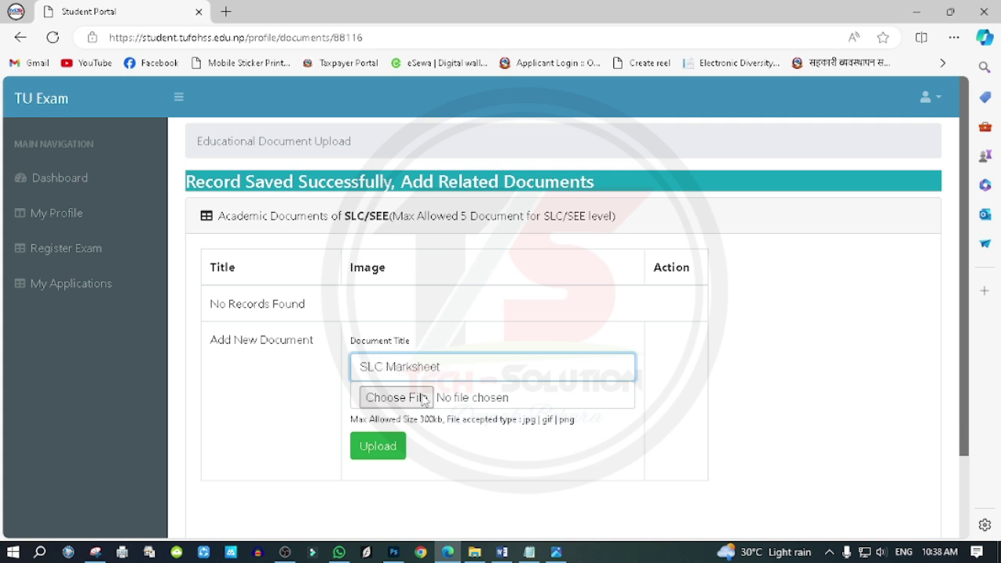
click(398, 399)
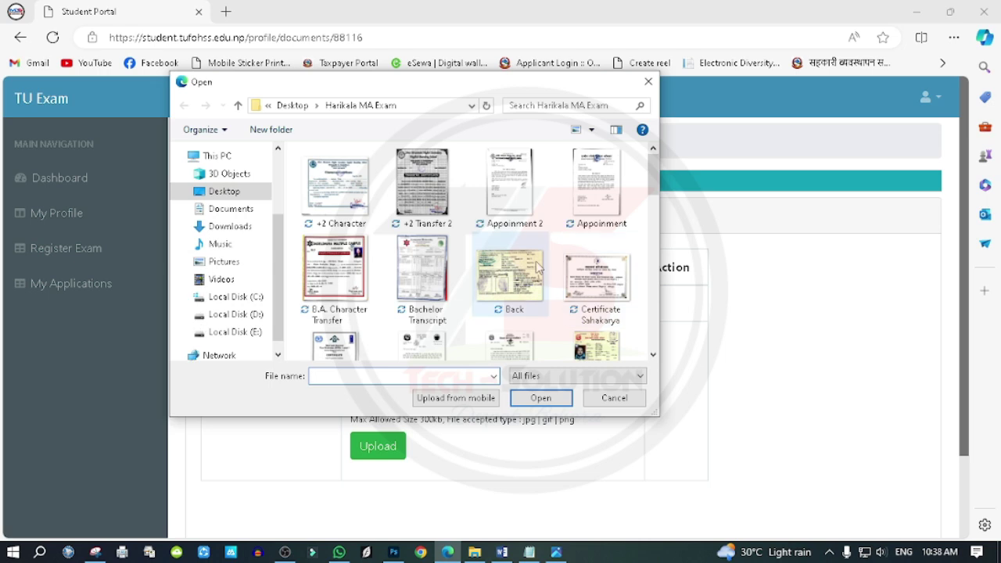
key(s)
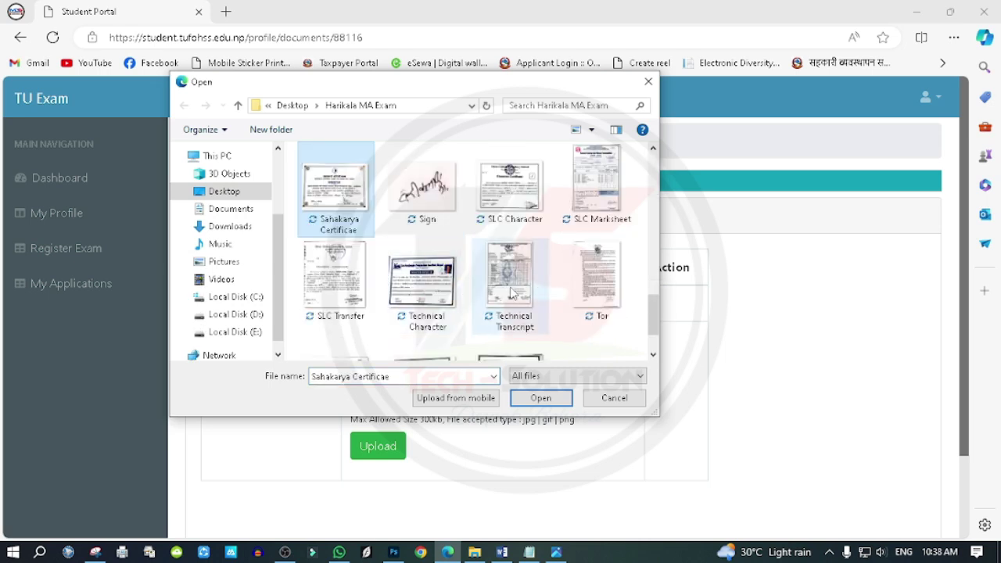
key(s)
double_click(602, 183)
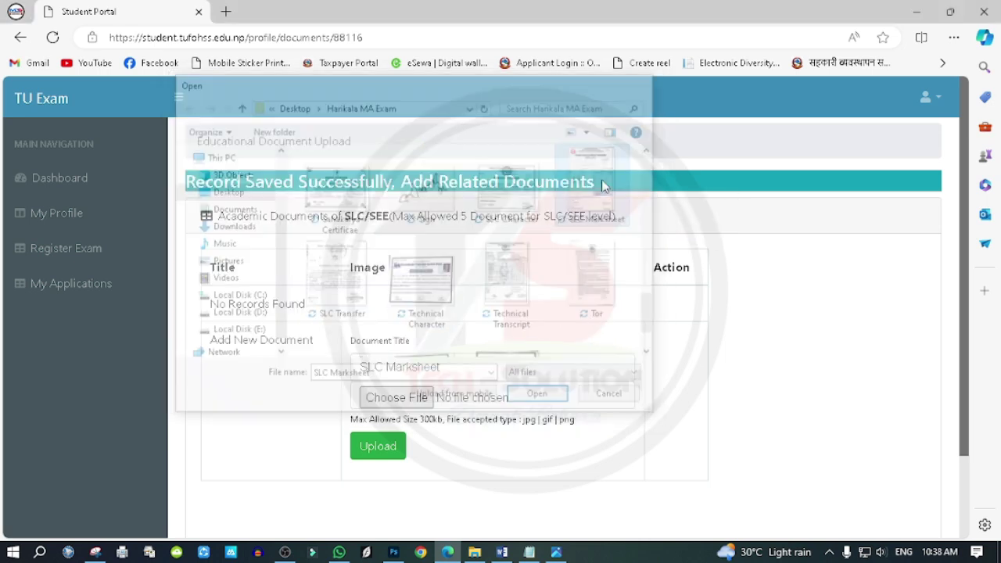
click(376, 444)
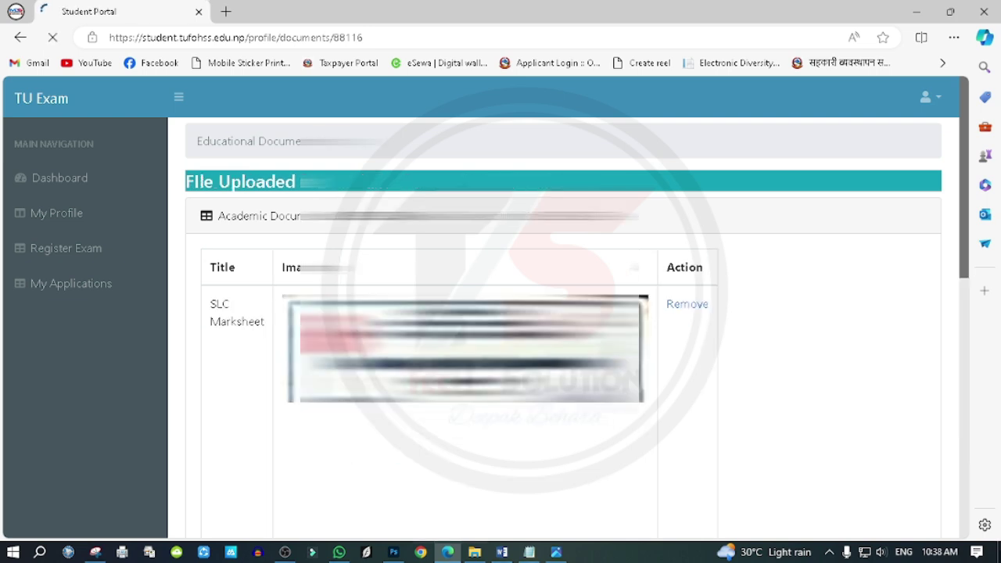
scroll(563, 313, down, 10)
- Upload the SLC Character scan, then go back to Education Details
click(310, 274)
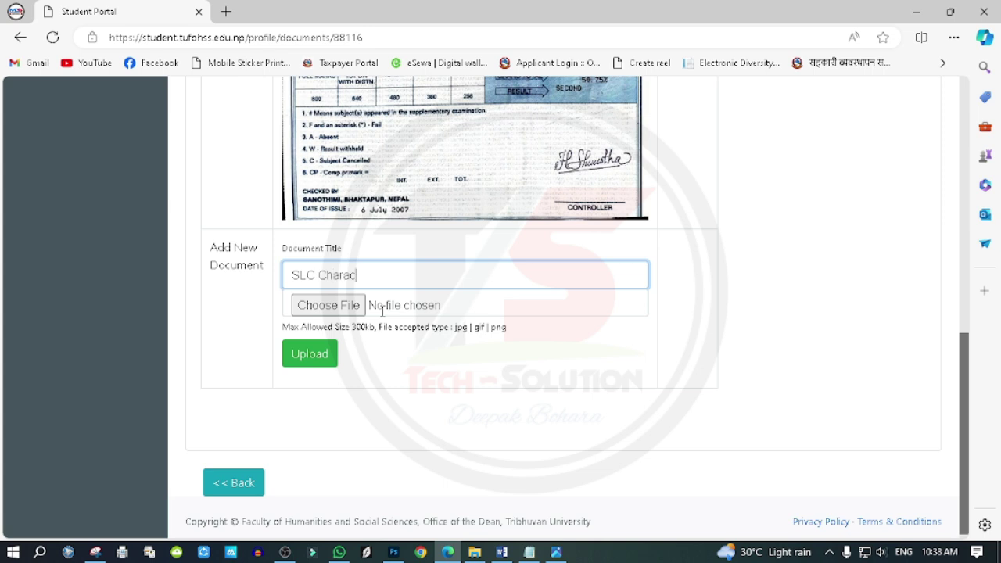
click(329, 305)
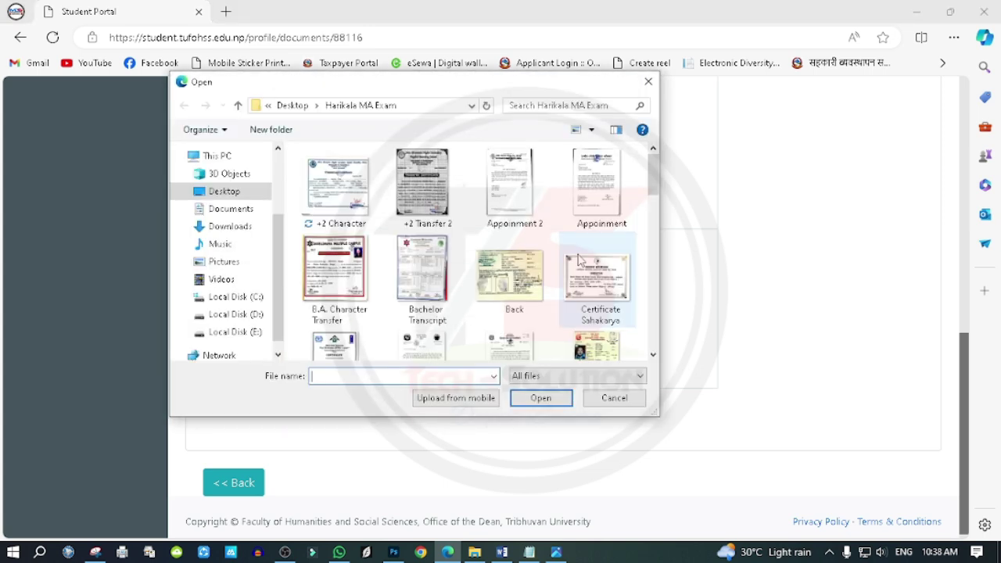
click(596, 273)
scroll(469, 250, down, 5)
click(336, 187)
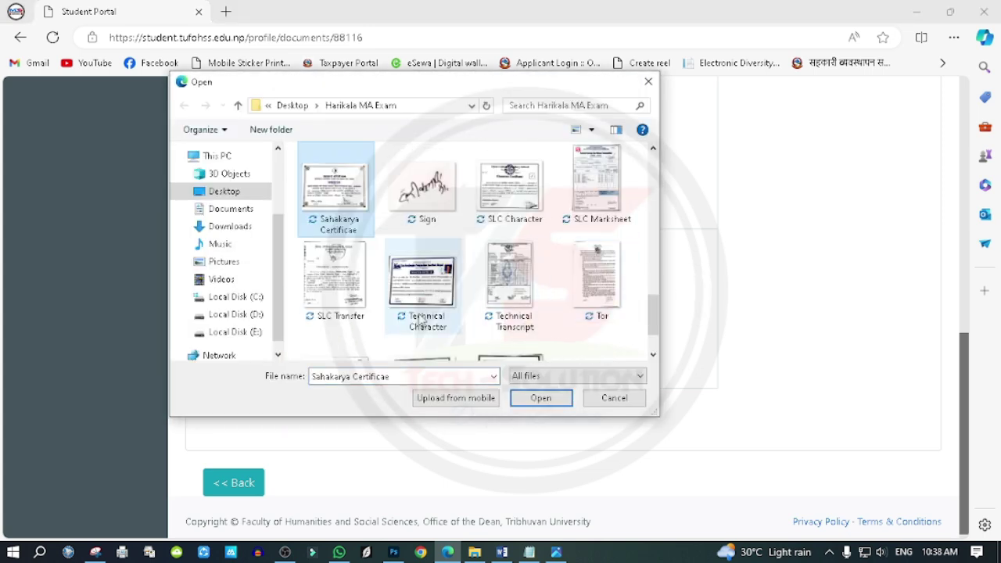
click(422, 187)
double_click(515, 190)
click(311, 358)
scroll(500, 313, down, 15)
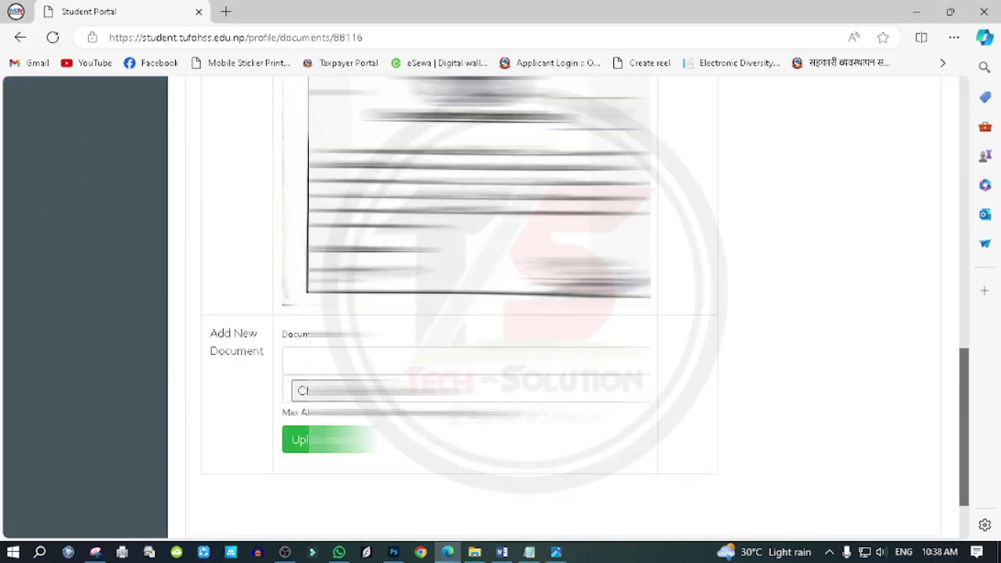
scroll(563, 305, down, 1)
click(233, 474)
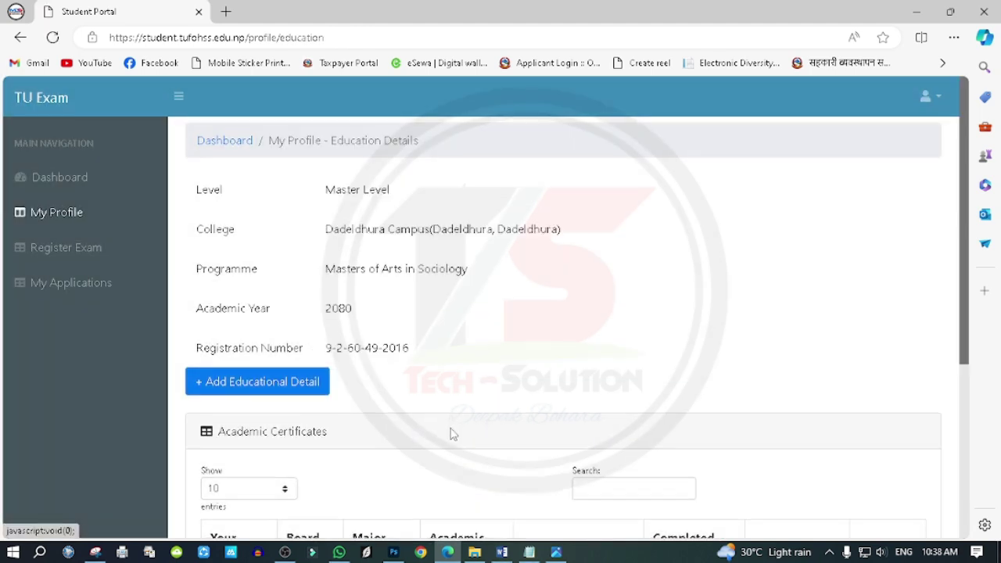
- Add a new educational record with degree +2/PCL and board HSEB/NEB
scroll(453, 430, down, 3)
scroll(365, 321, up, 3)
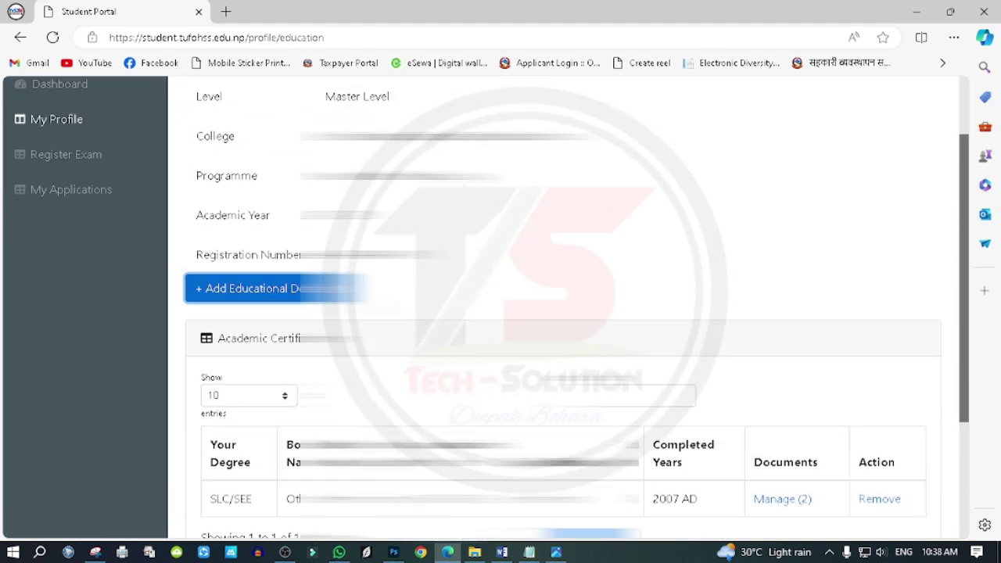
click(262, 327)
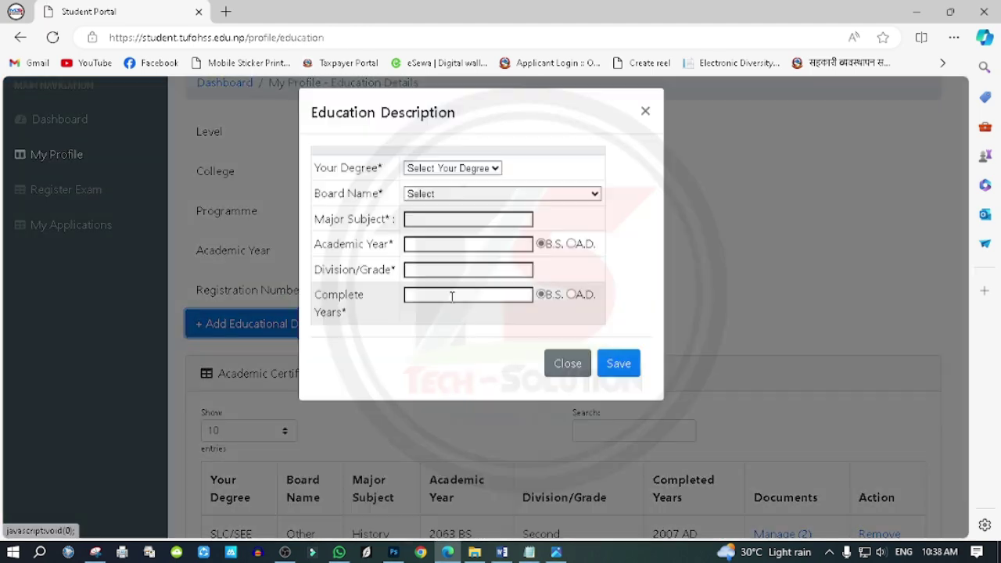
click(451, 178)
click(437, 220)
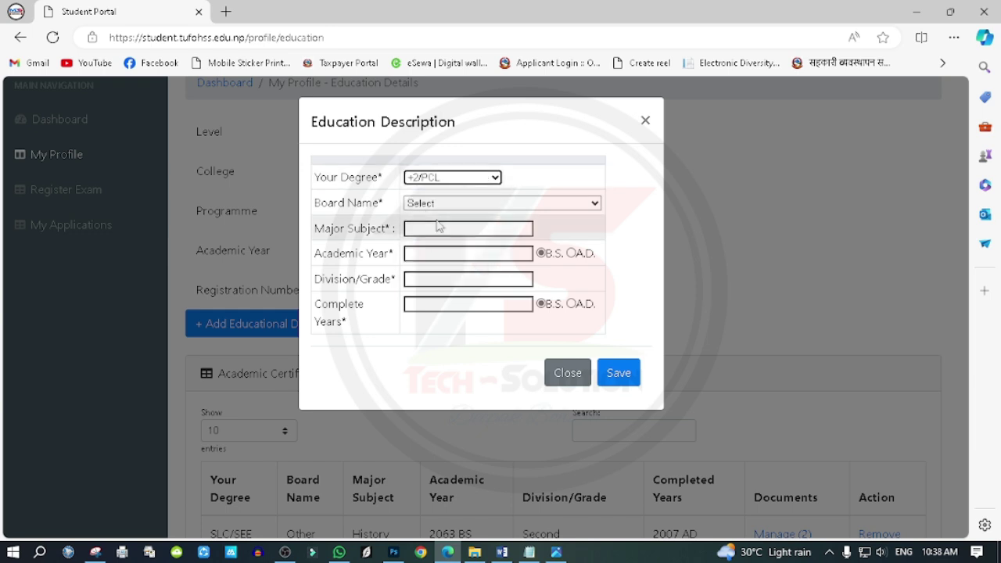
click(437, 203)
click(429, 335)
- Enter Health Education, academic year 2065-2069, Second division, and completion year 2069
click(458, 228)
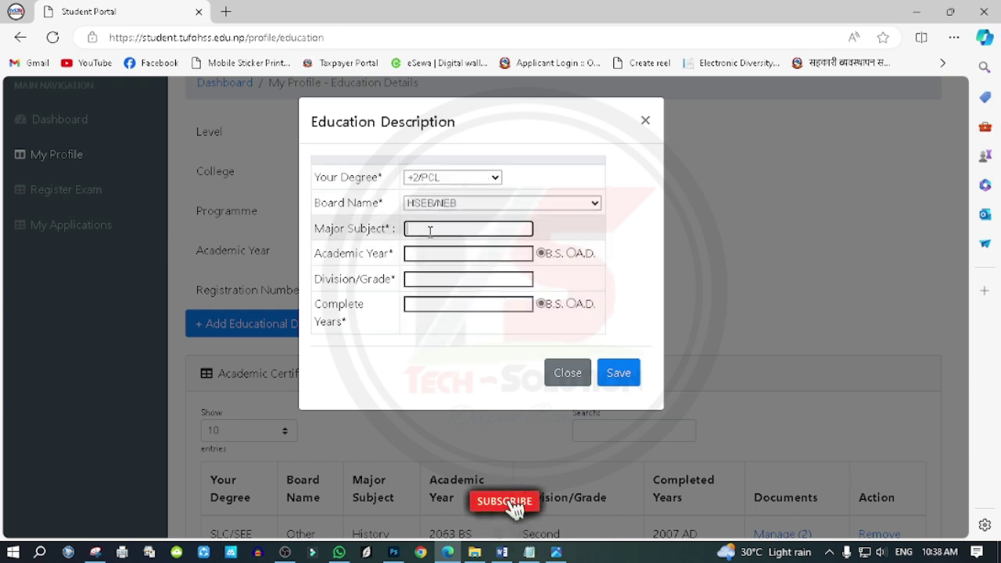
text(Health Education)
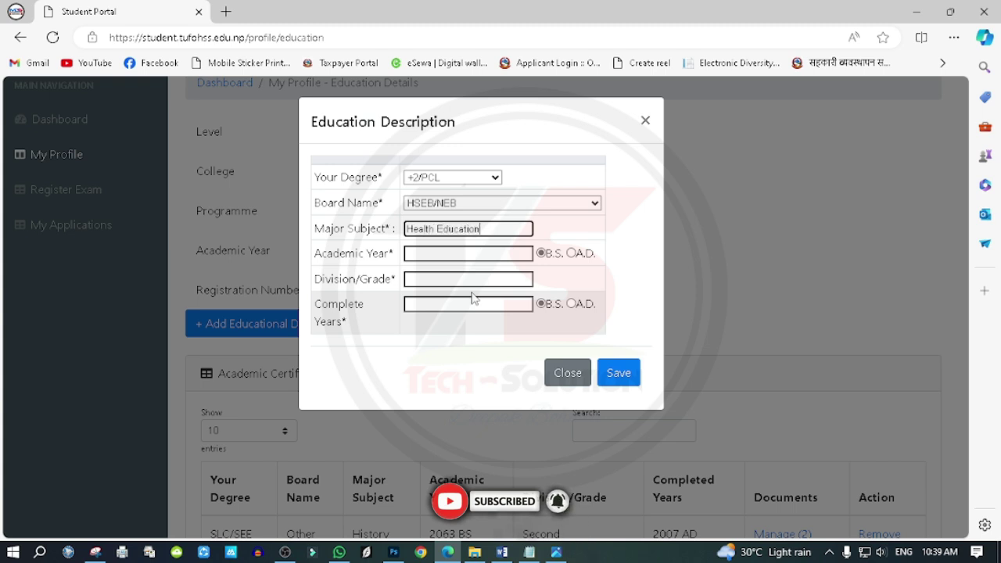
click(449, 253)
text(2068)
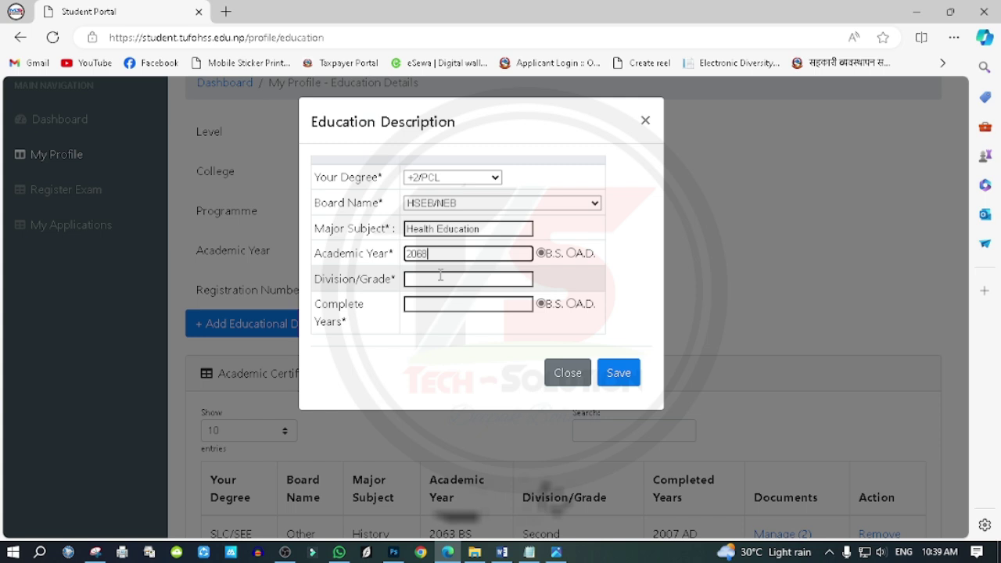
key(BackSpace)
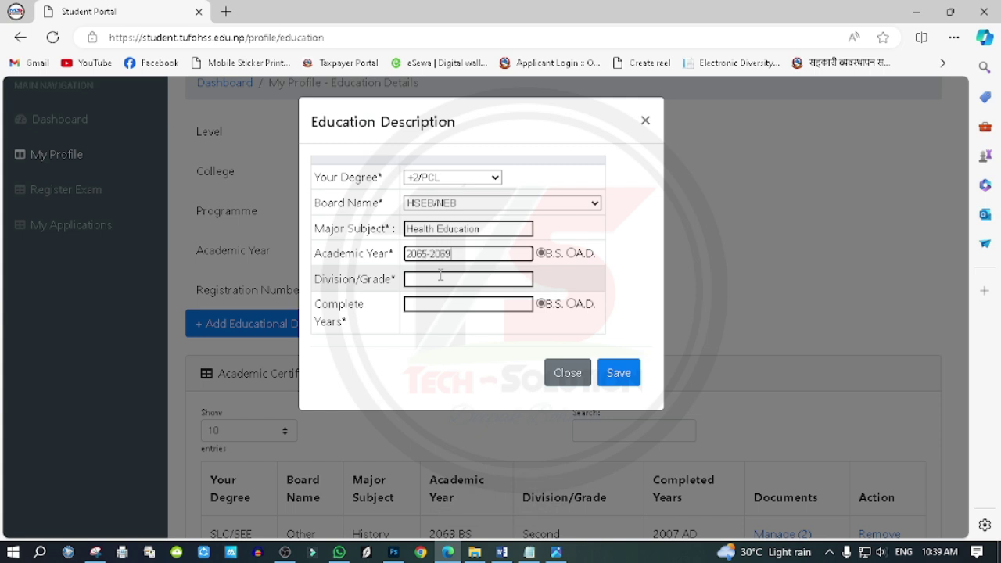
click(489, 278)
text(Second)
click(608, 371)
text(2069)
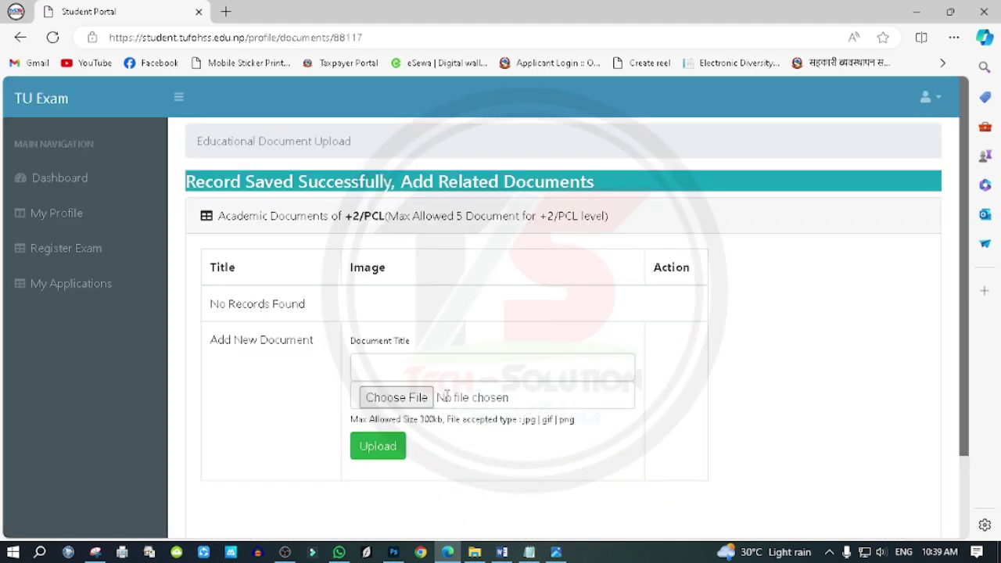
click(399, 372)
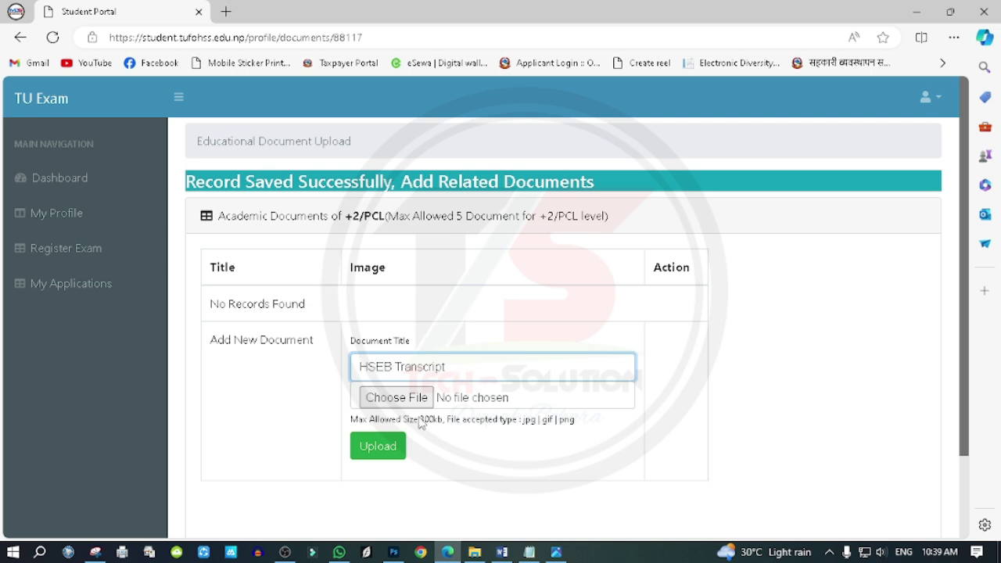
- Upload the HSEB Transcript image as the first +2/PCL document
click(407, 396)
click(500, 277)
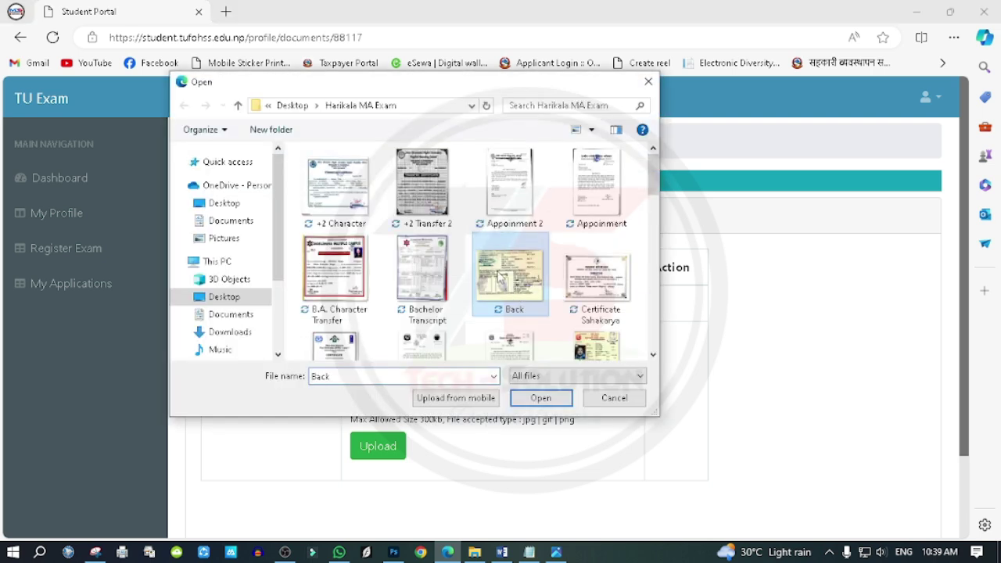
key(h)
click(426, 187)
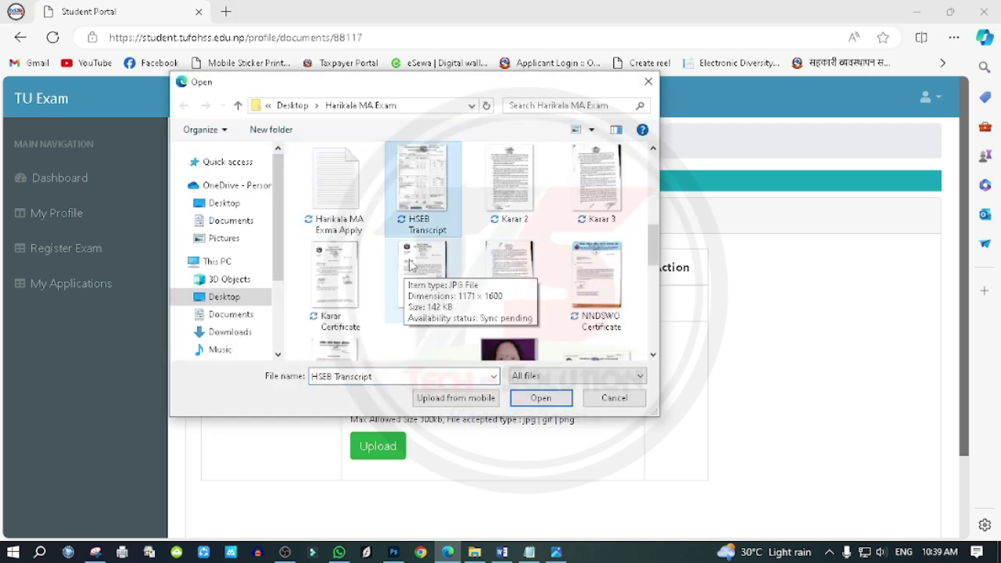
double_click(435, 217)
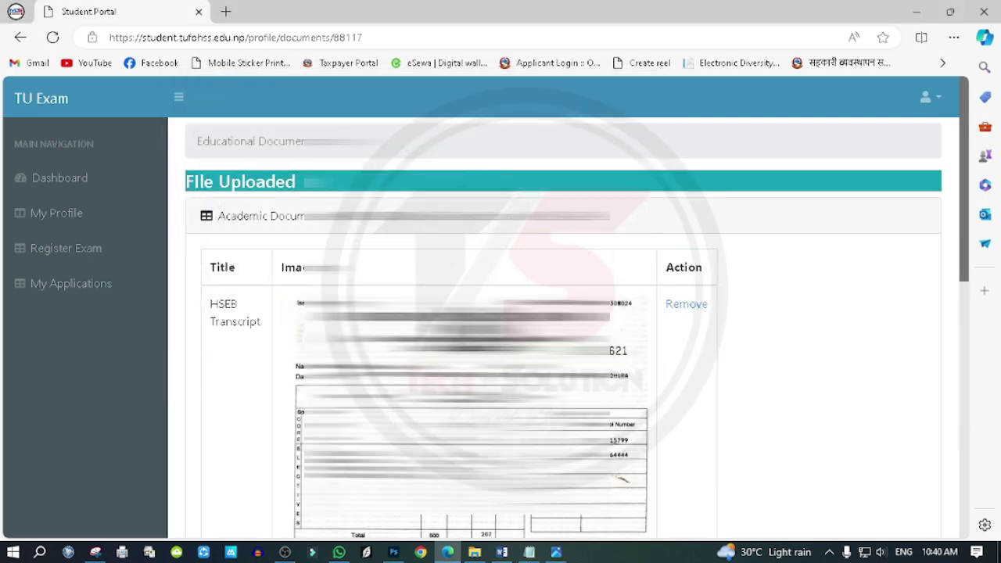
scroll(345, 277, down, 6)
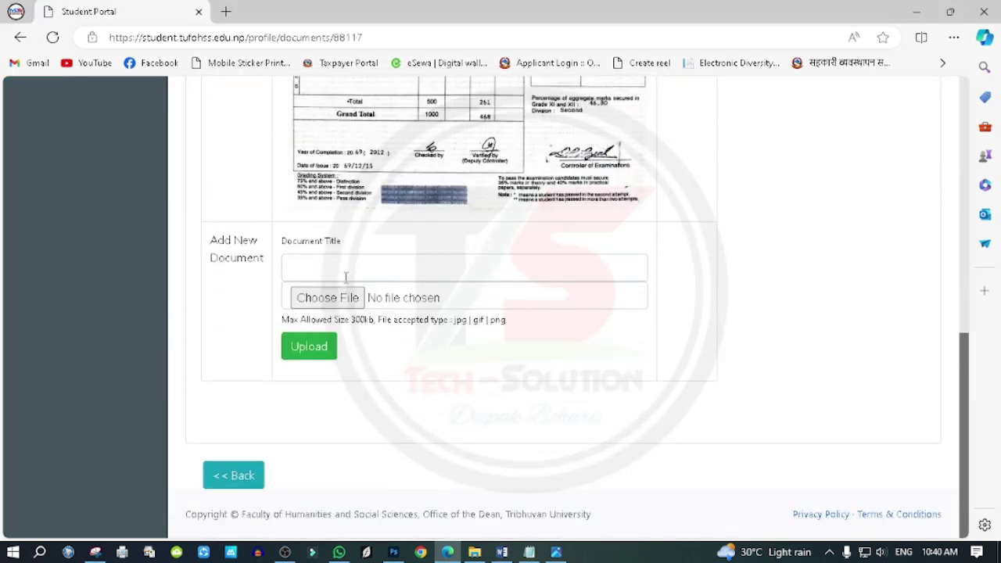
- Upload the +2 Character image as the HSEB Character document
click(344, 268)
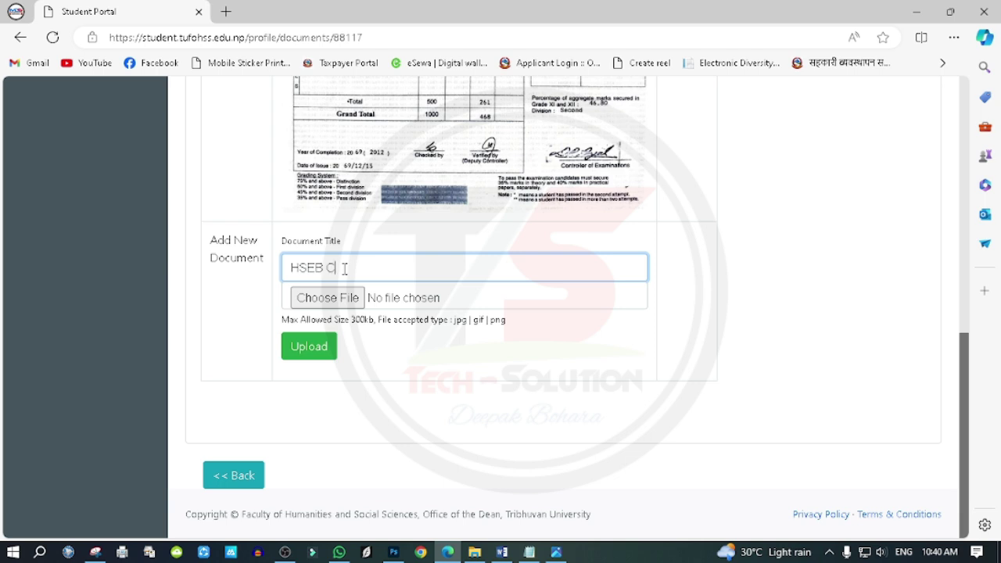
click(341, 309)
text(H)
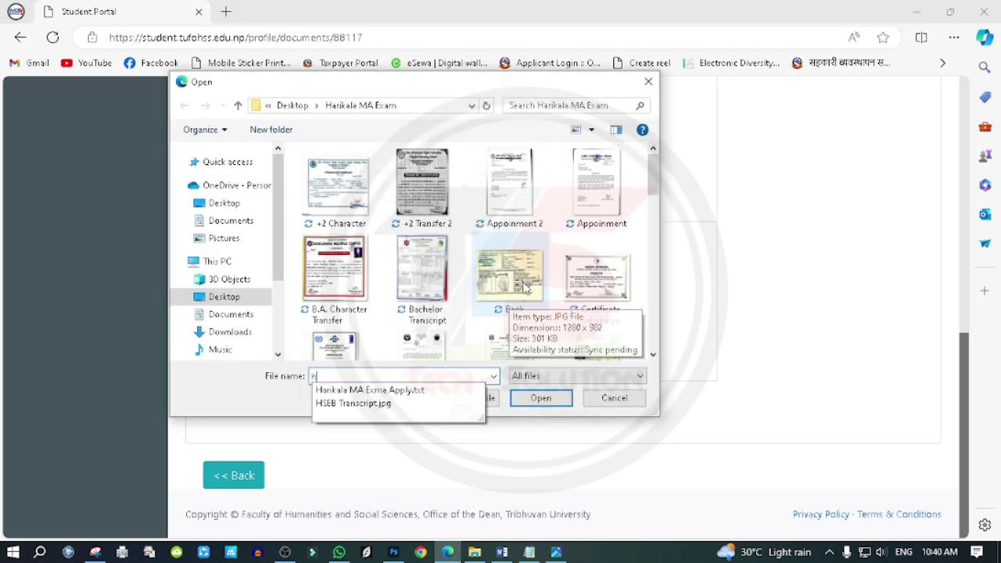
click(526, 289)
key(h)
key(s)
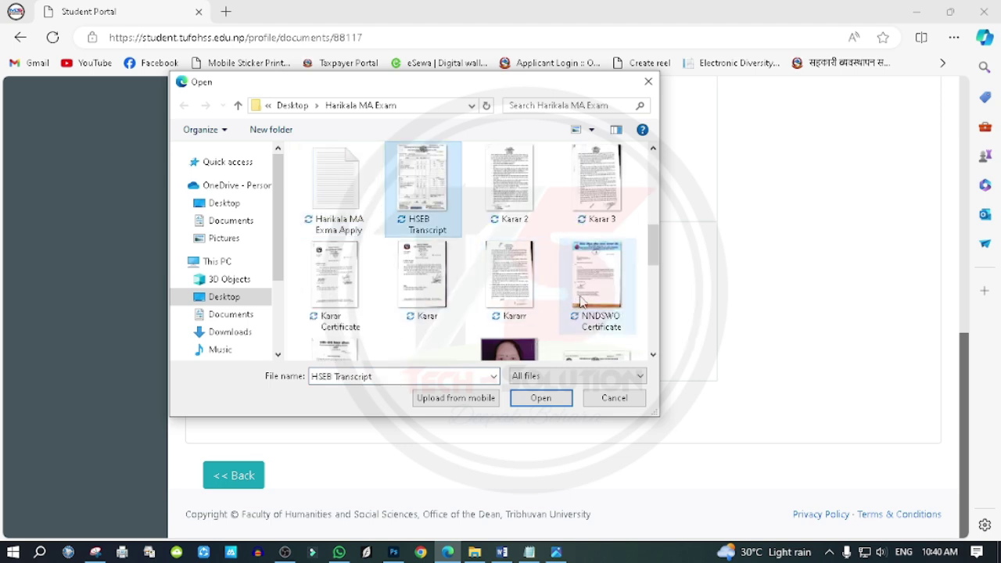
key(Home)
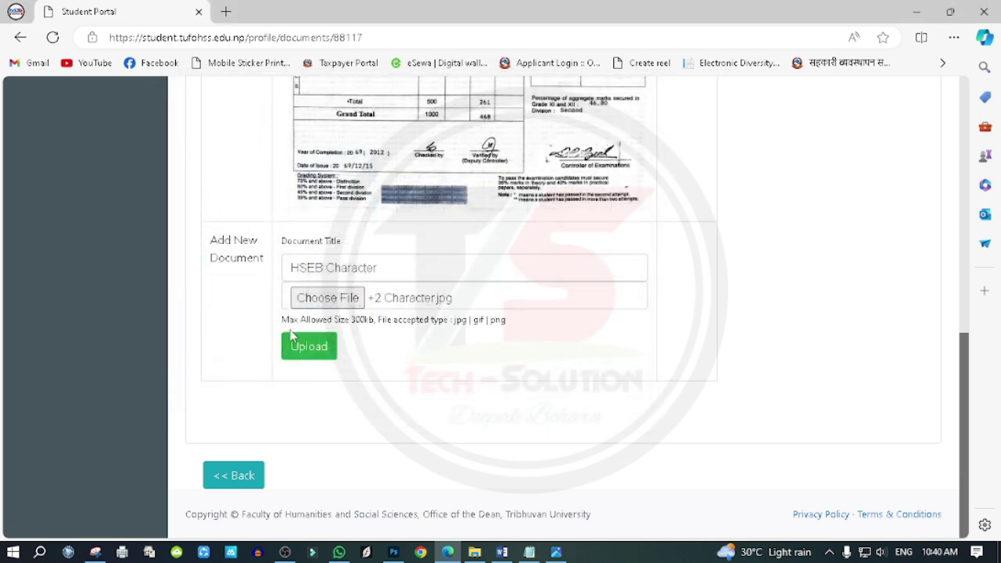
click(296, 344)
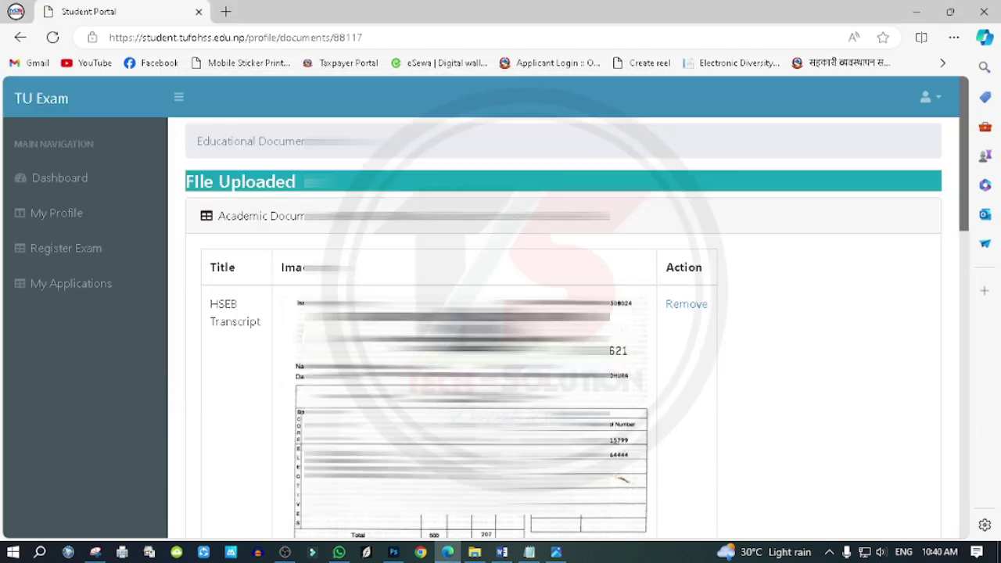
scroll(500, 312, down, 10)
scroll(501, 312, down, 5)
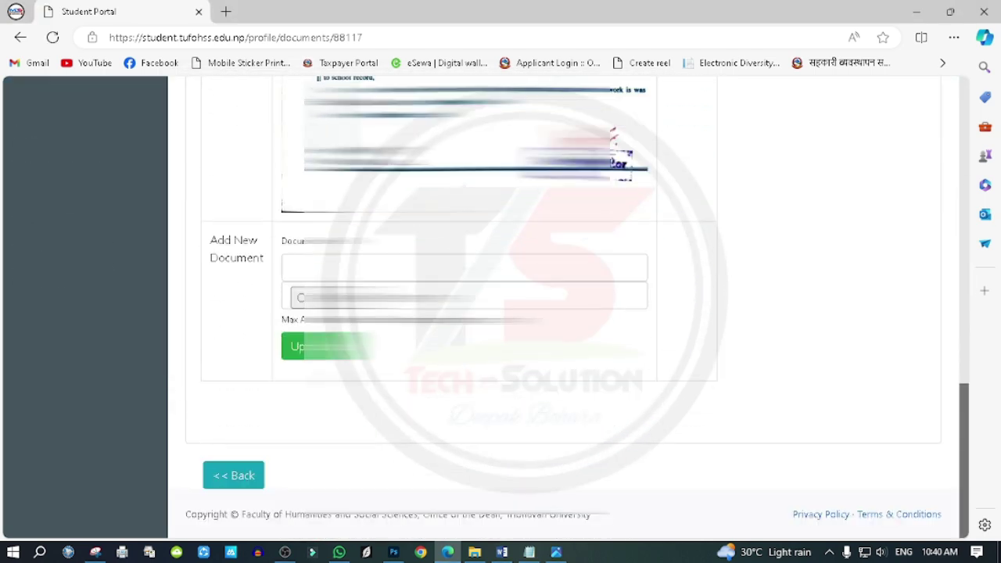
- Start a new educational record with degree Bachelors and board Tribhuvan University,Kirtipur
click(235, 473)
click(316, 384)
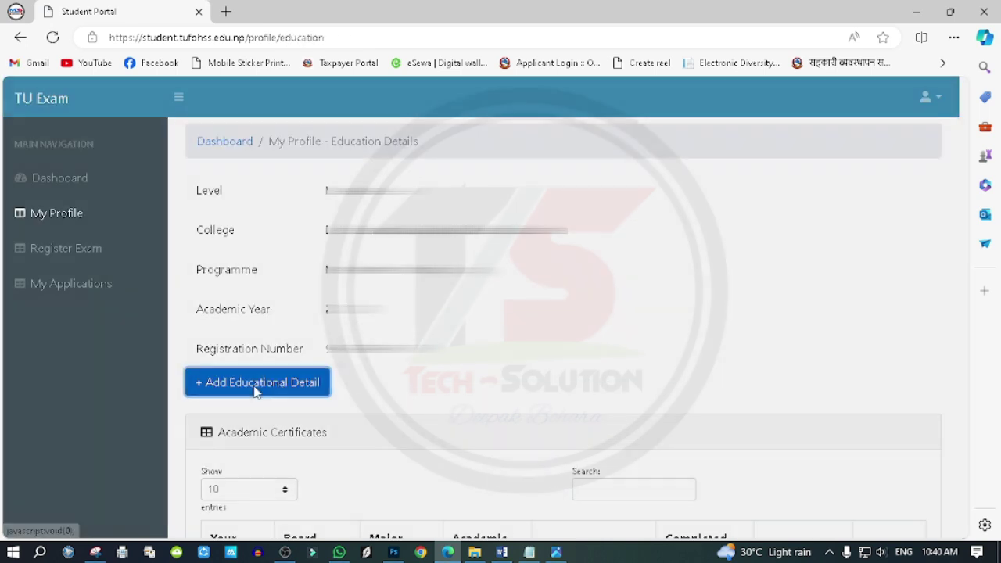
click(440, 177)
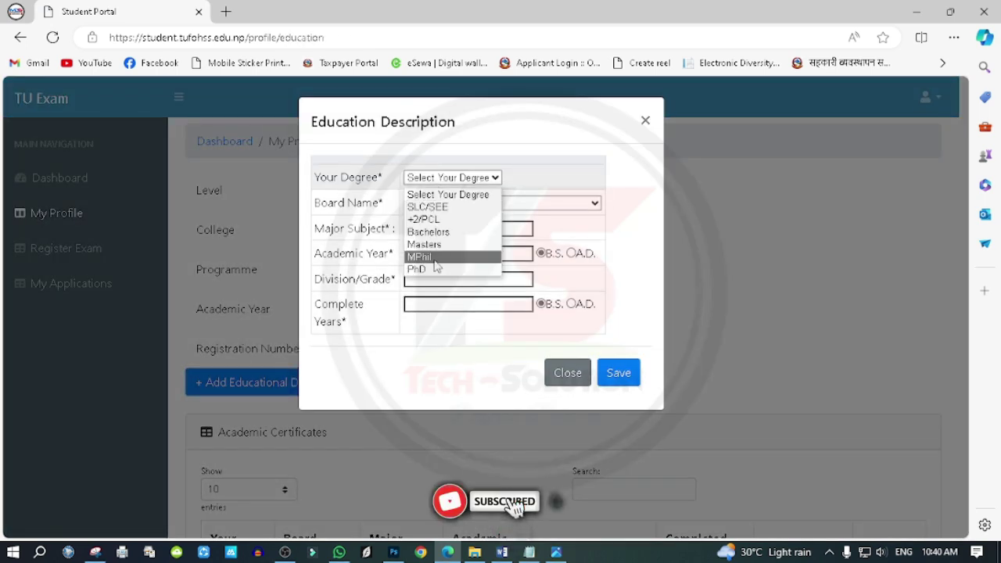
click(437, 231)
click(438, 204)
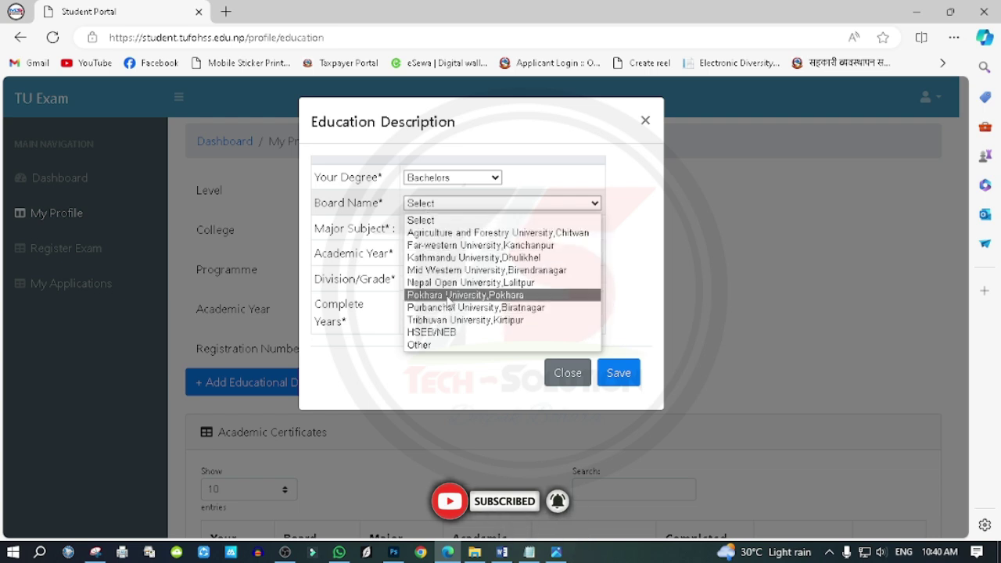
click(461, 319)
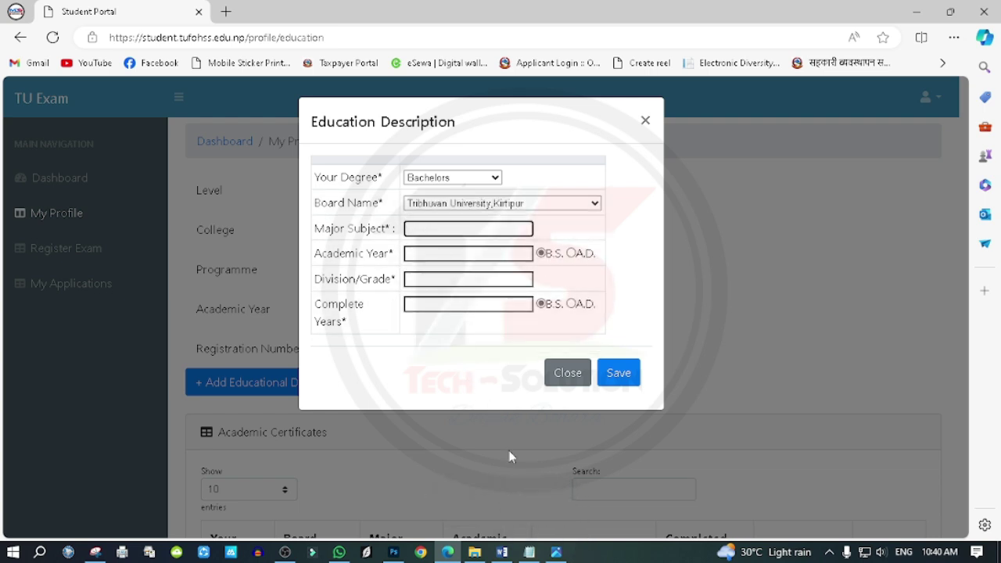
- Fill in Rural Development, academic year 2016-2019, Second division and completion year 2023
text(Rural)
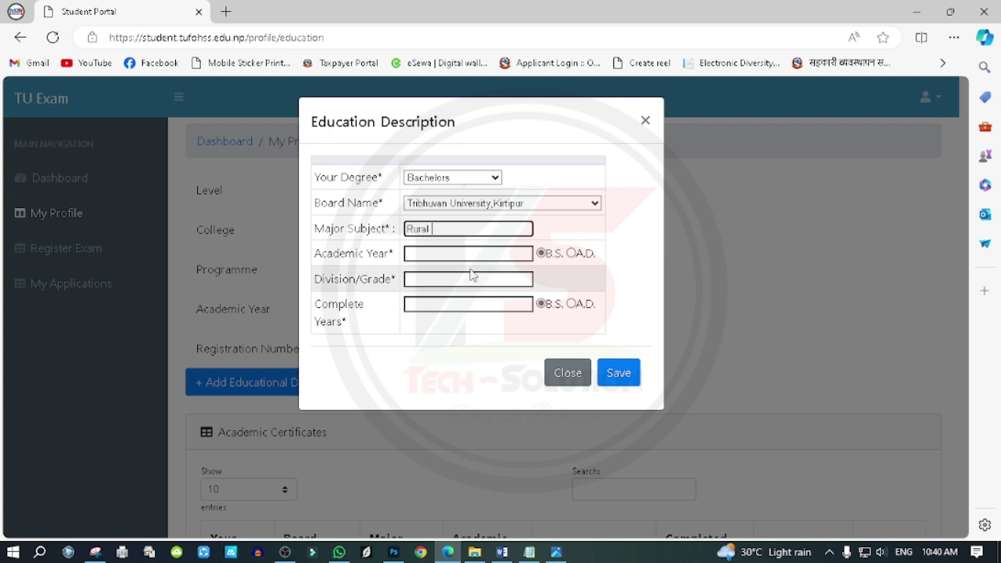
key(Tab)
text(2016-2019)
key(Tab)
text(Second)
key(Tab)
text(2023)
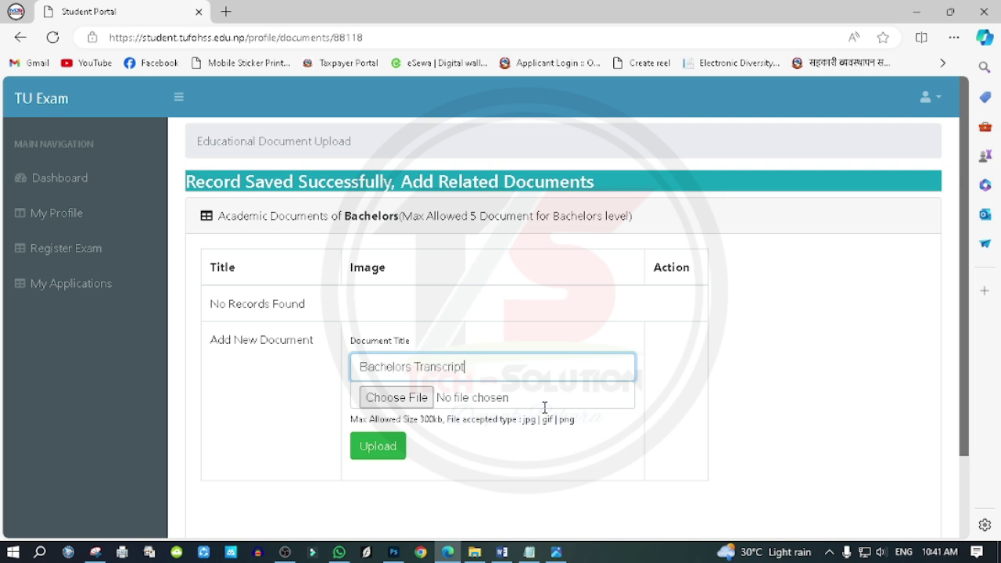
- Upload the Bachelor Transcript image as the Bachelors transcript document
click(390, 397)
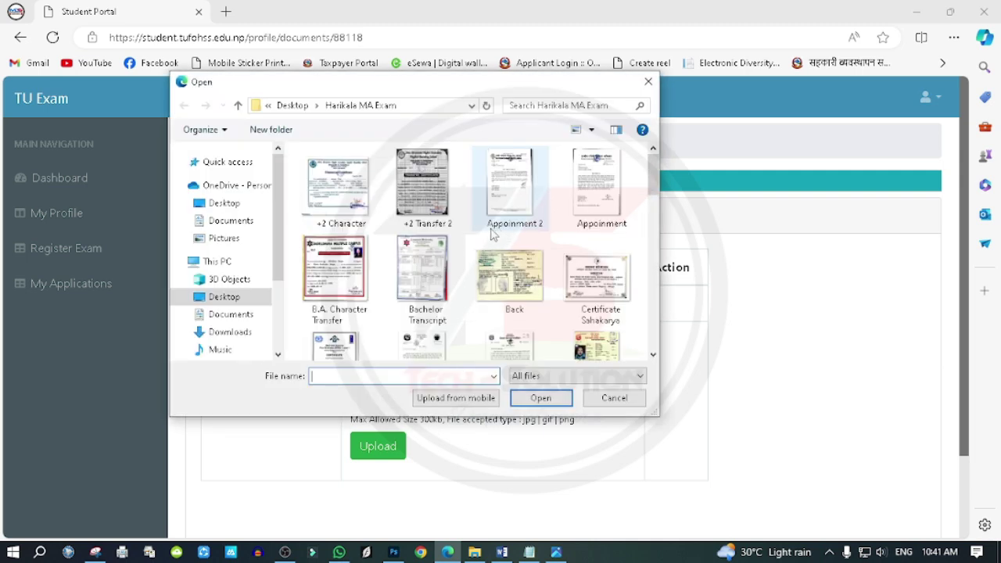
click(425, 277)
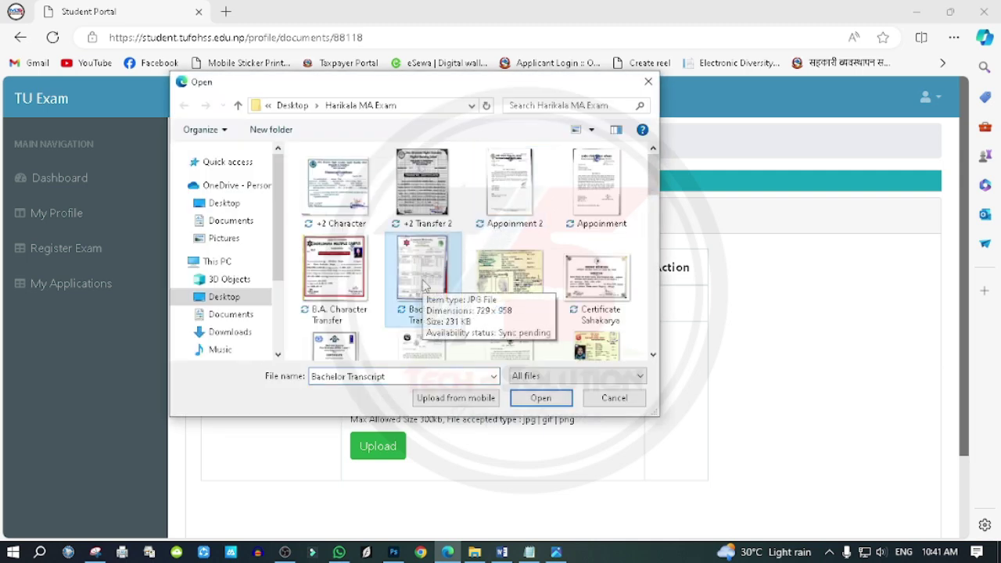
double_click(431, 291)
click(377, 452)
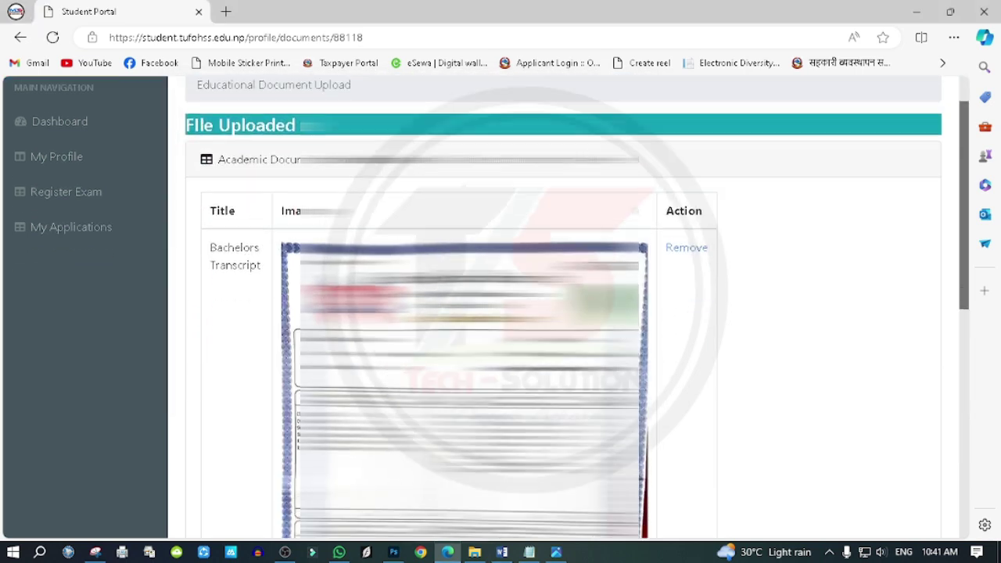
- Upload B.A. Character Transfer.jpg titled 'Bachelors Character', then return to the education details page
scroll(443, 393, down, 5)
click(317, 265)
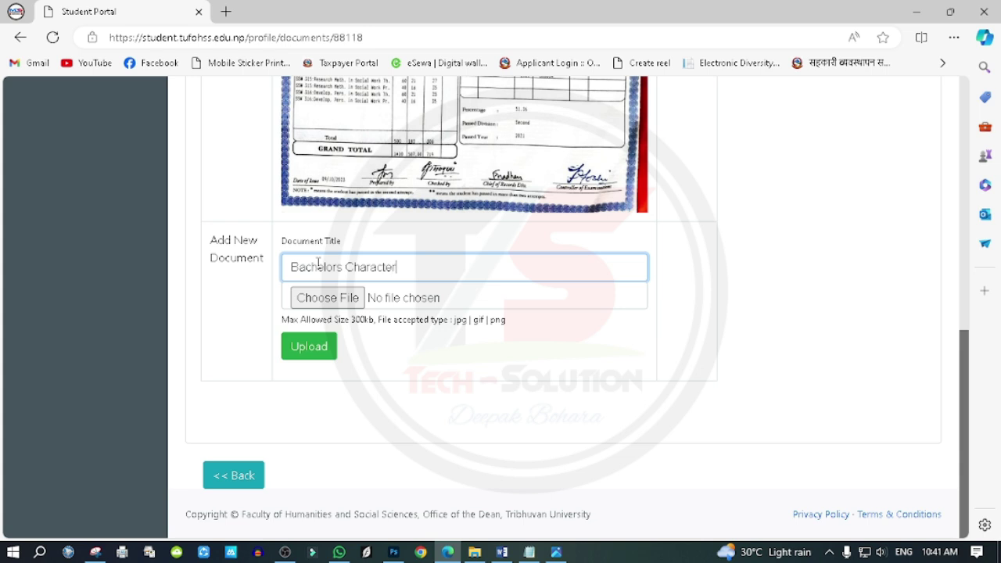
click(327, 298)
click(508, 278)
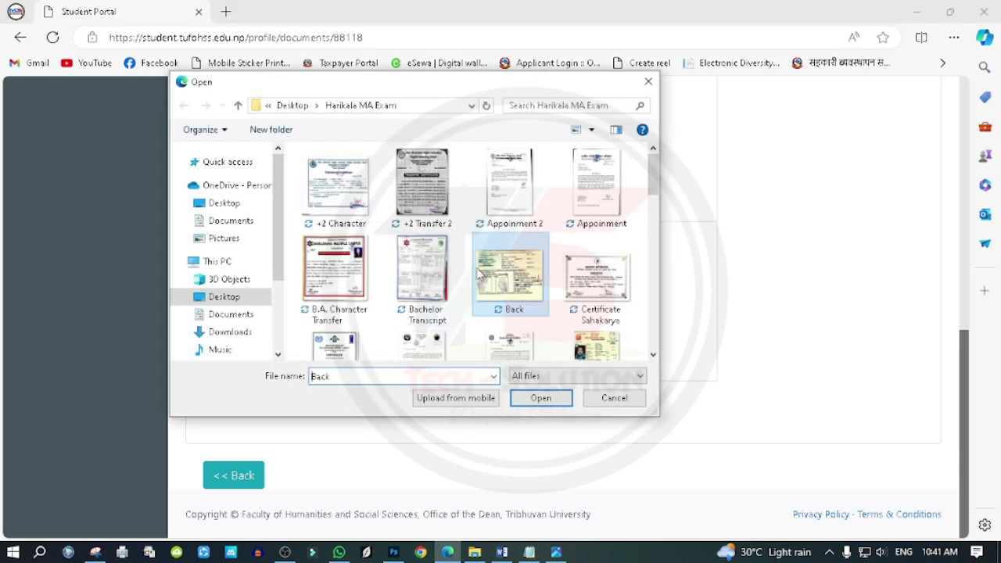
key(Left)
key(Left)
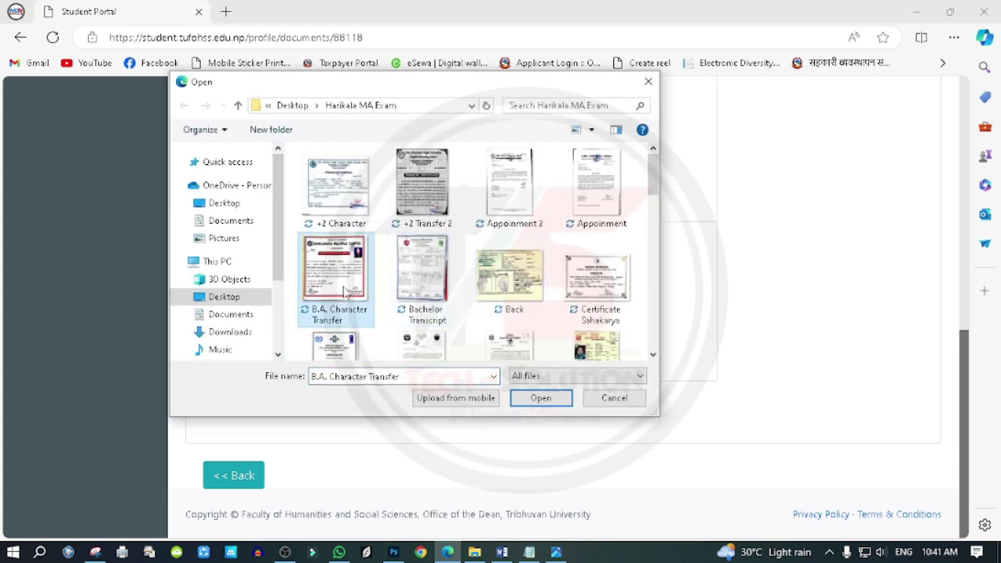
double_click(340, 266)
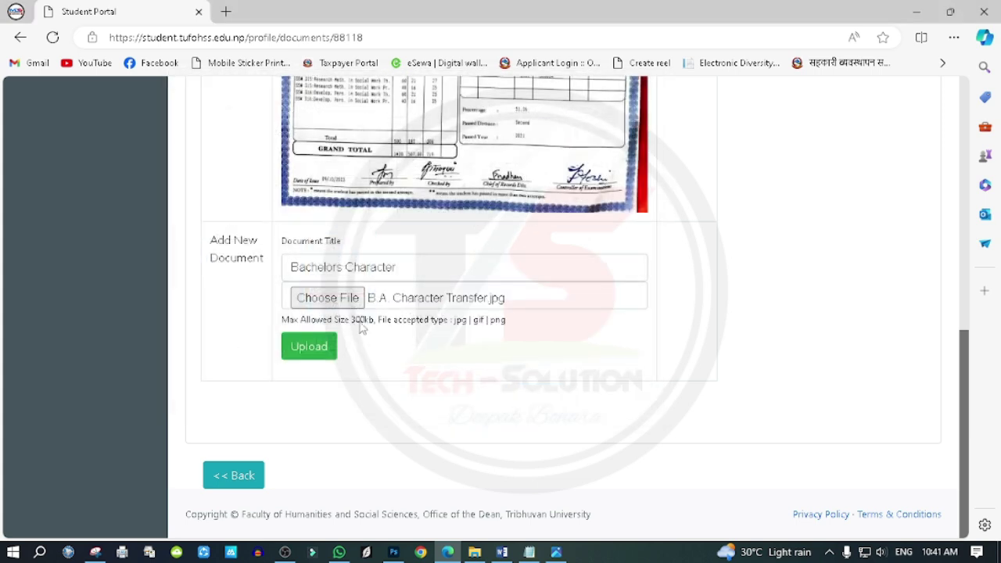
click(308, 346)
scroll(413, 346, down, 10)
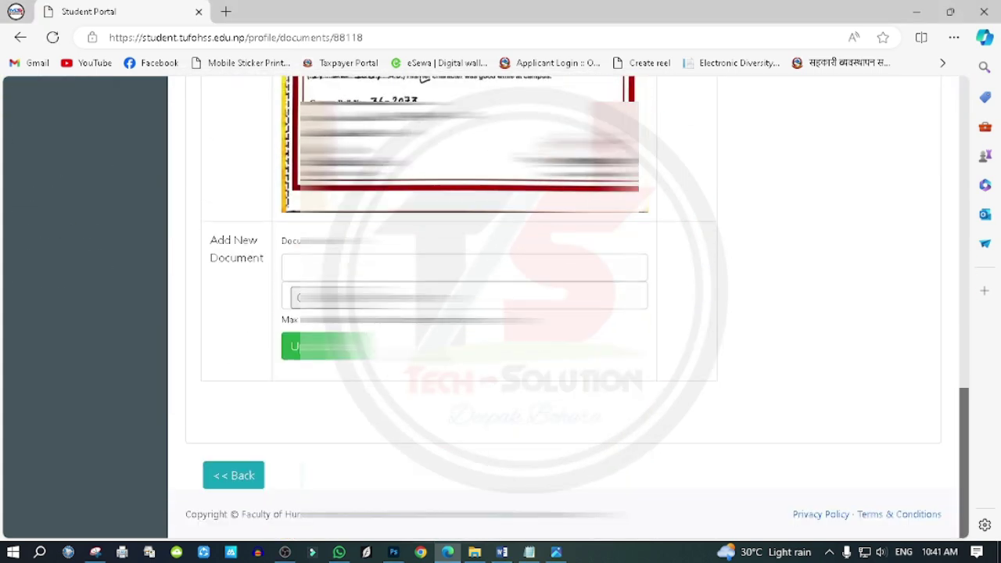
click(234, 474)
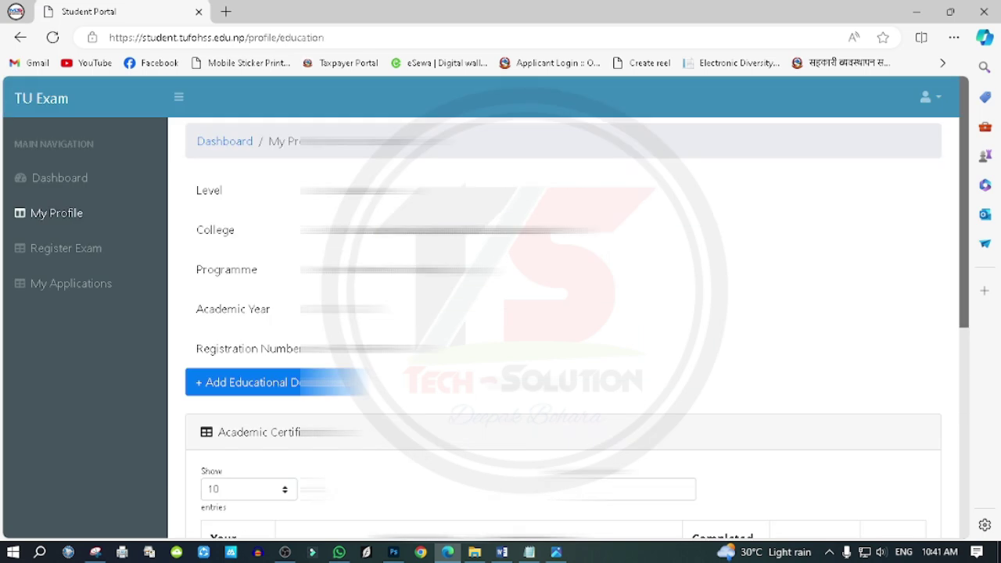
- Continue past the education table and review the SLC/SEE, +2/PCL and Bachelors entries in the preview
scroll(416, 192, down, 5)
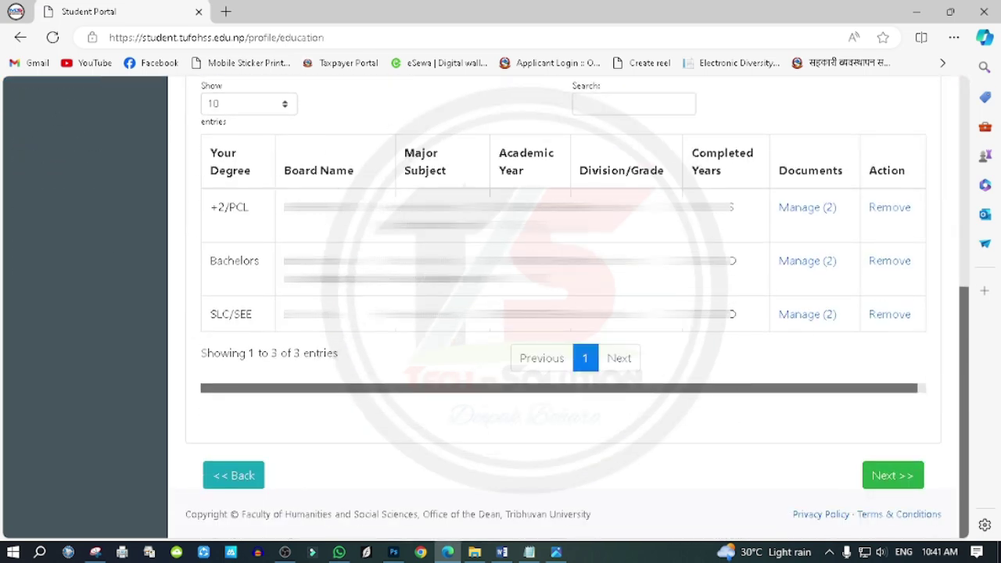
scroll(562, 312, up, 4)
scroll(562, 313, up, 2)
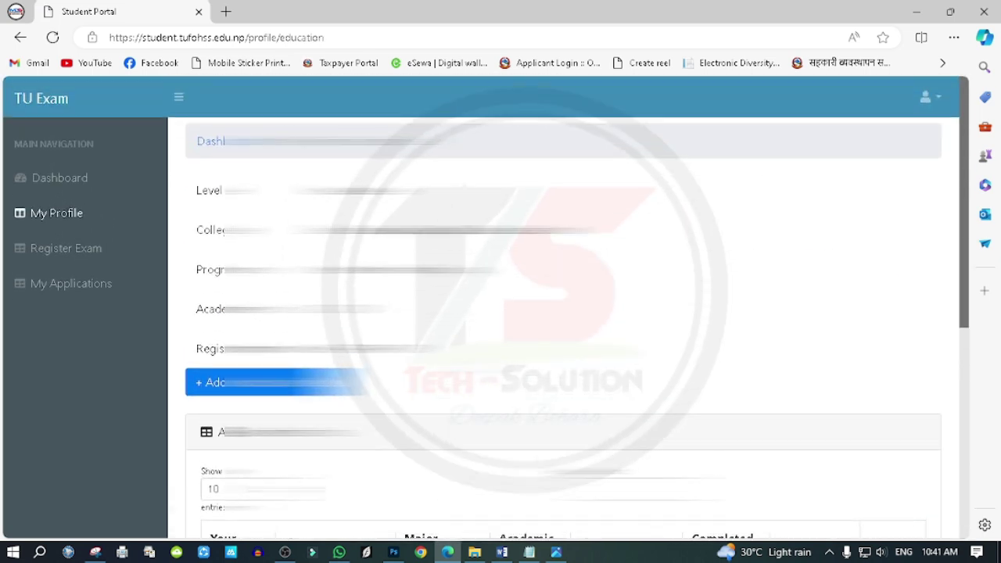
scroll(368, 459, down, 5)
click(890, 474)
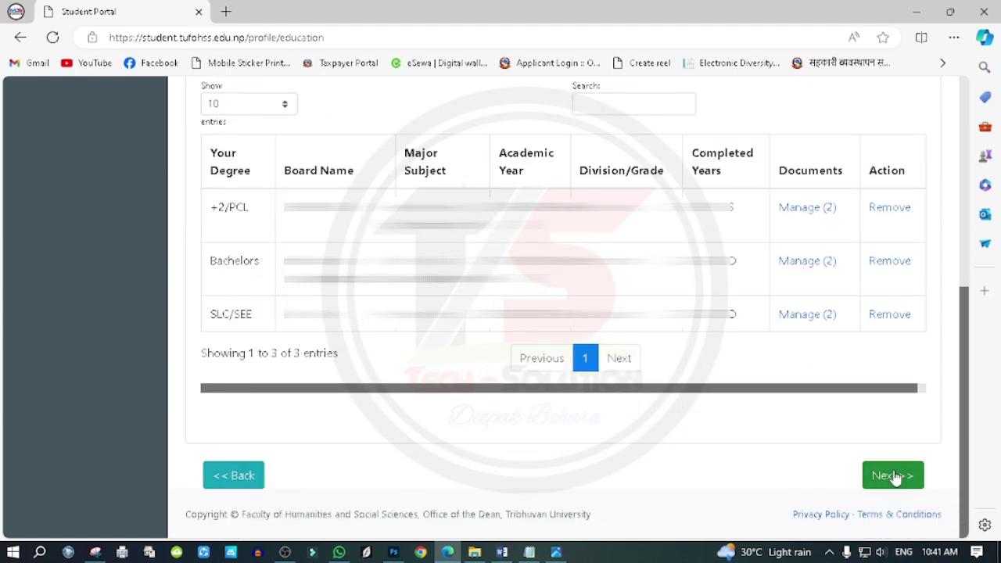
scroll(856, 385, down, 10)
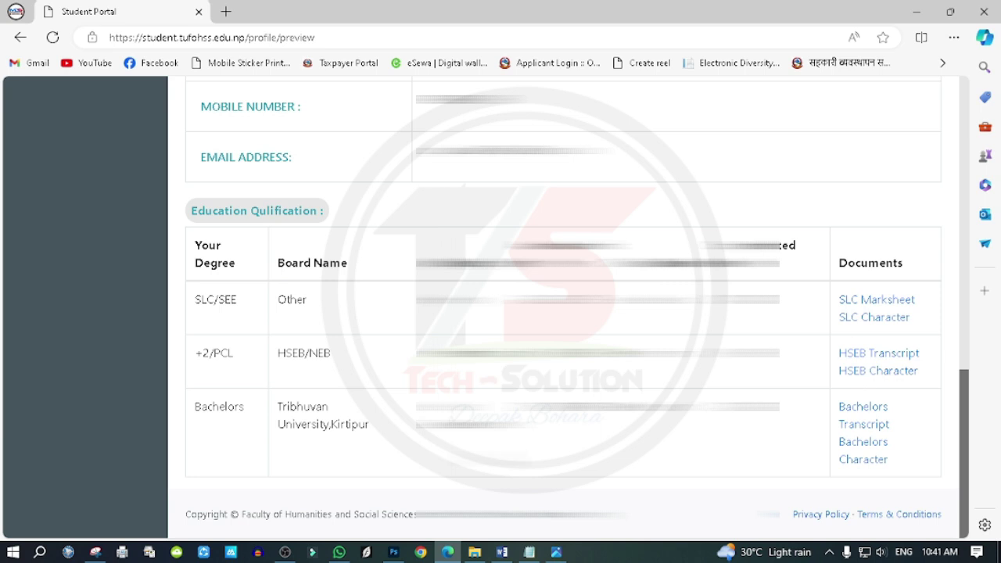
scroll(396, 104, up, 10)
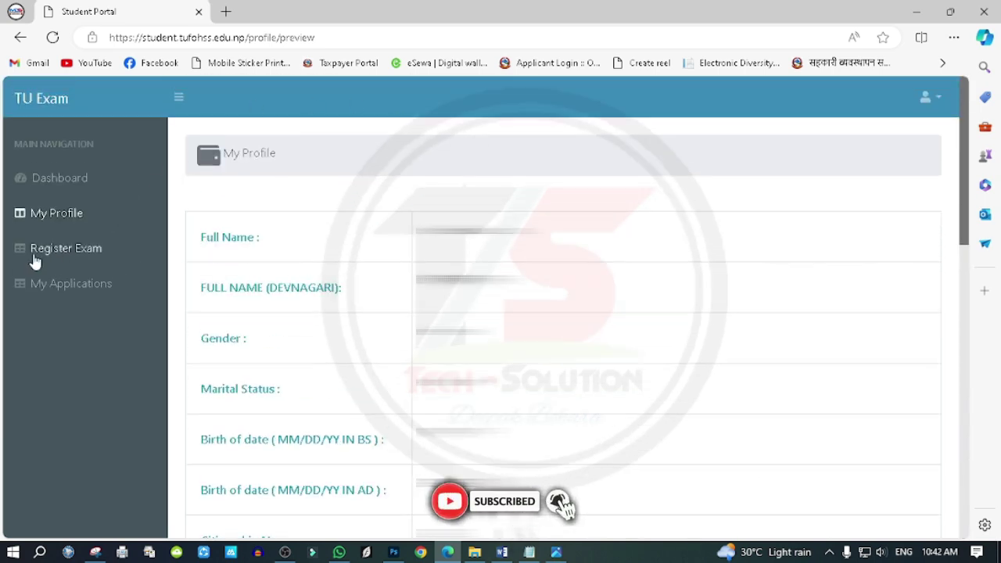
- Go to the Dashboard and highlight the personal, contact and education Completed statuses
click(63, 179)
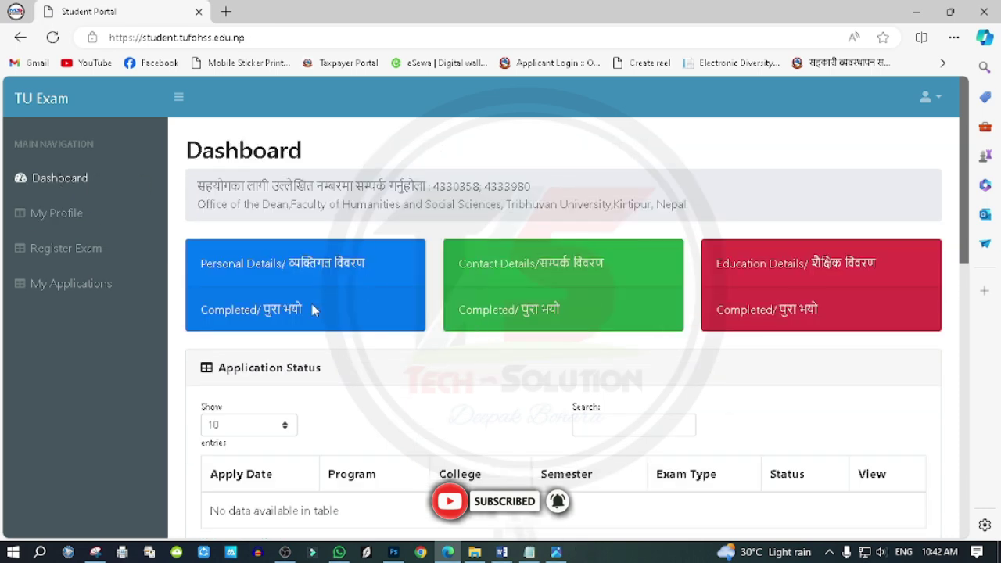
drag(201, 309, 307, 309)
drag(460, 310, 565, 316)
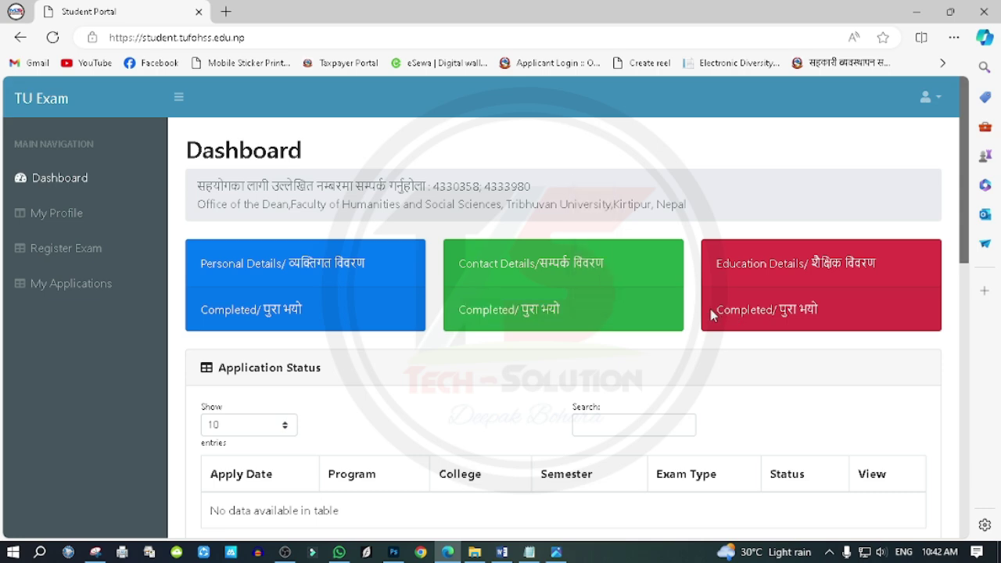
drag(710, 309, 831, 303)
scroll(542, 364, down, 10)
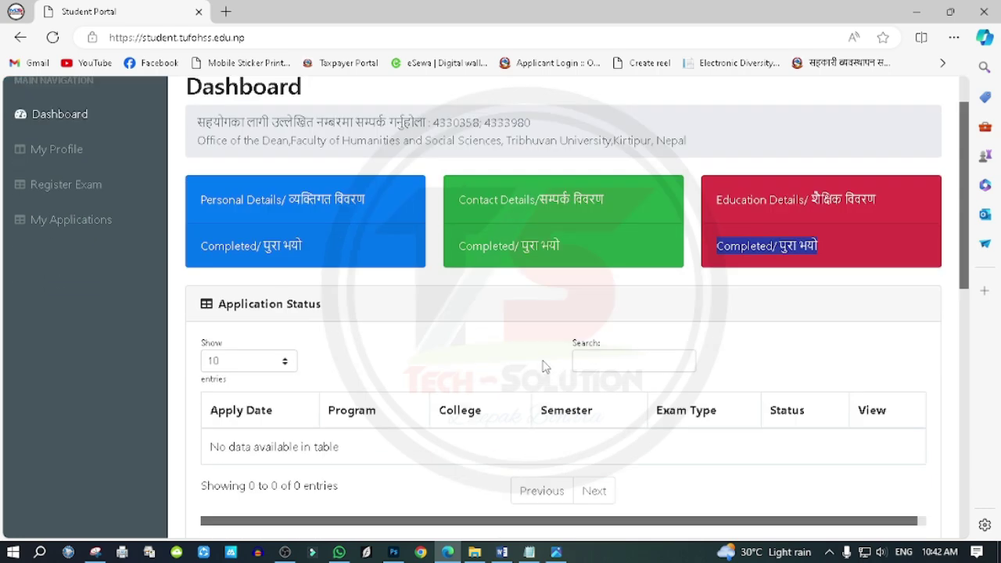
scroll(560, 367, up, 12)
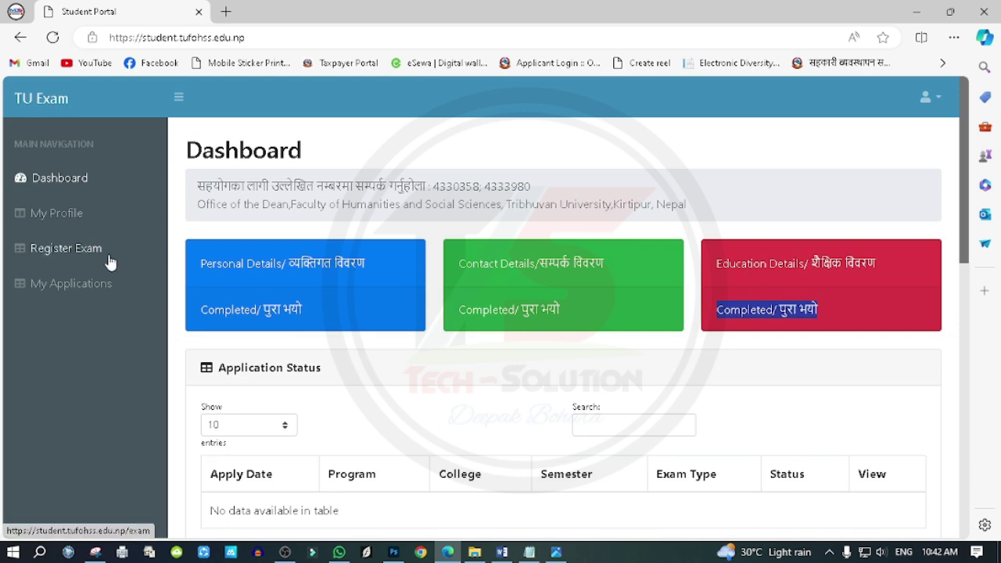
- Try Register Exam and highlight the notice to contact the college for approval
click(72, 256)
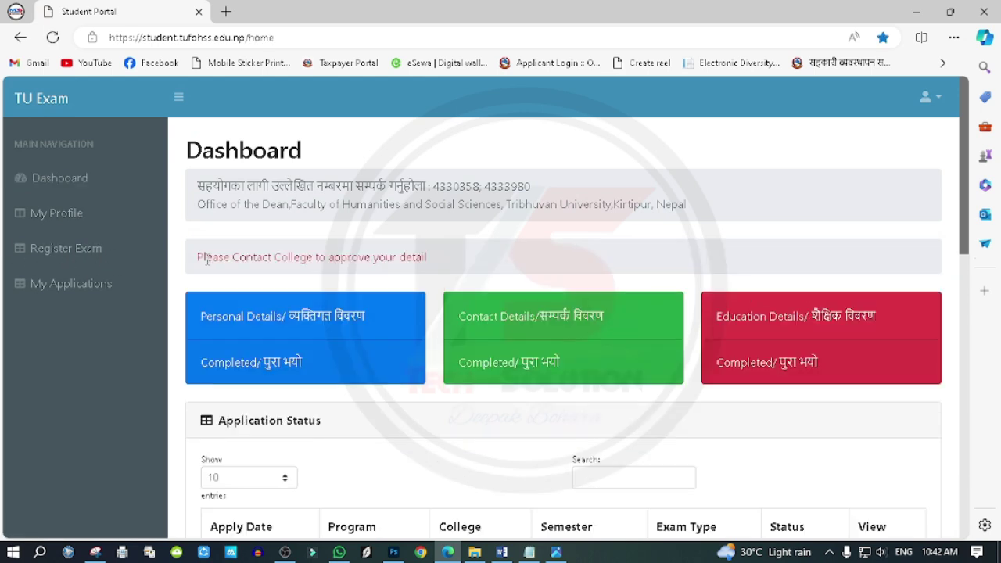
drag(198, 256, 441, 258)
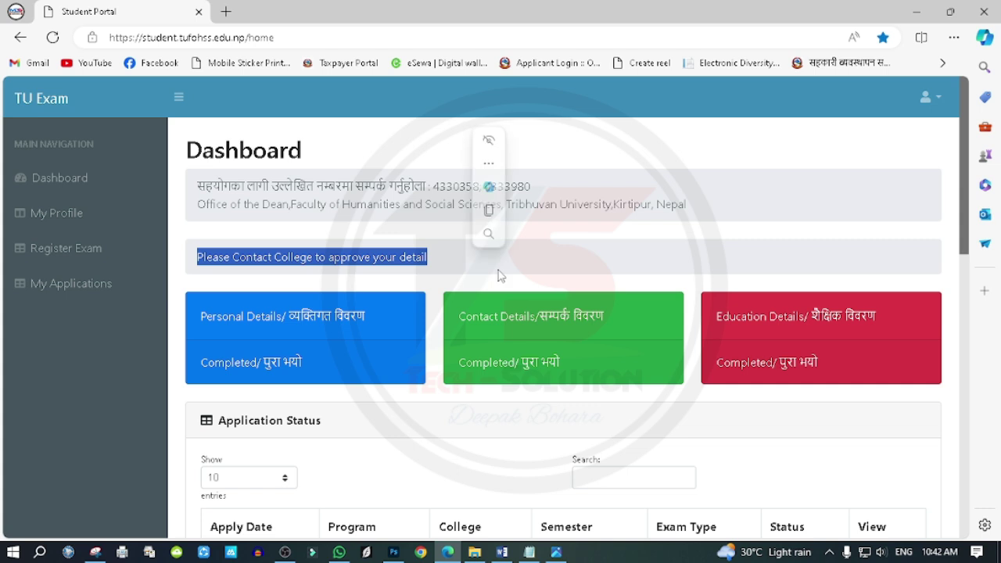
click(328, 258)
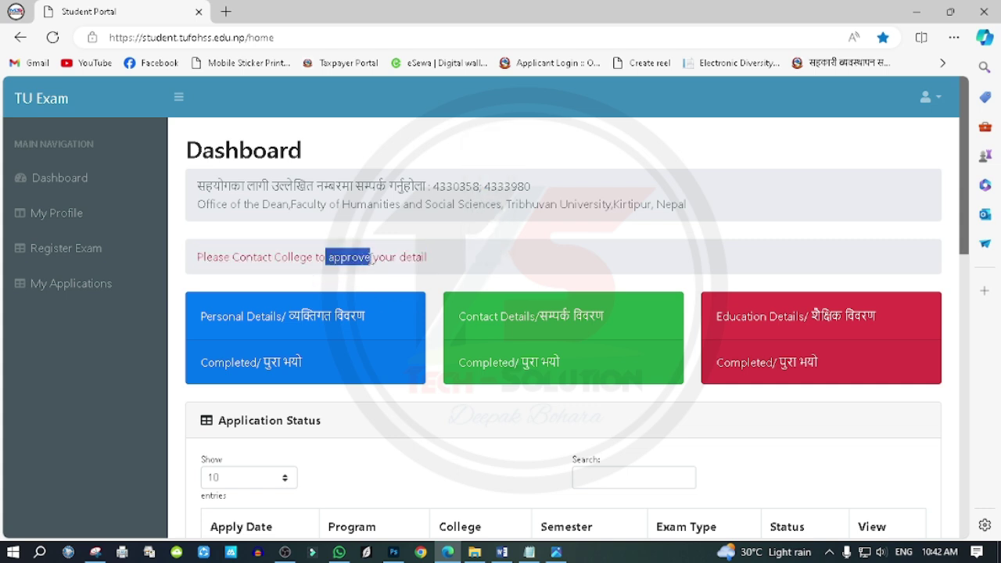
click(309, 275)
scroll(401, 323, down, 3)
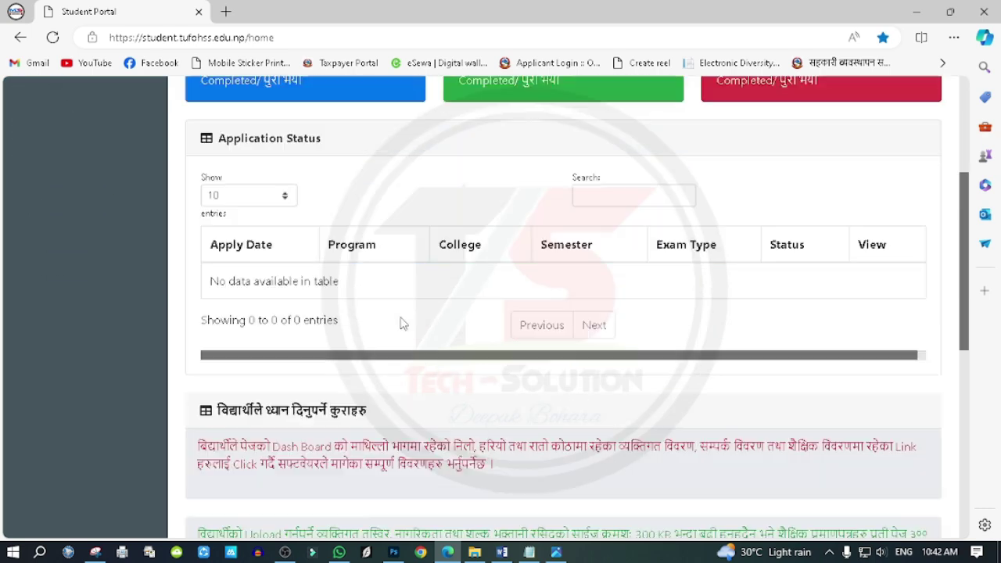
scroll(401, 323, down, 2)
scroll(417, 326, up, 5)
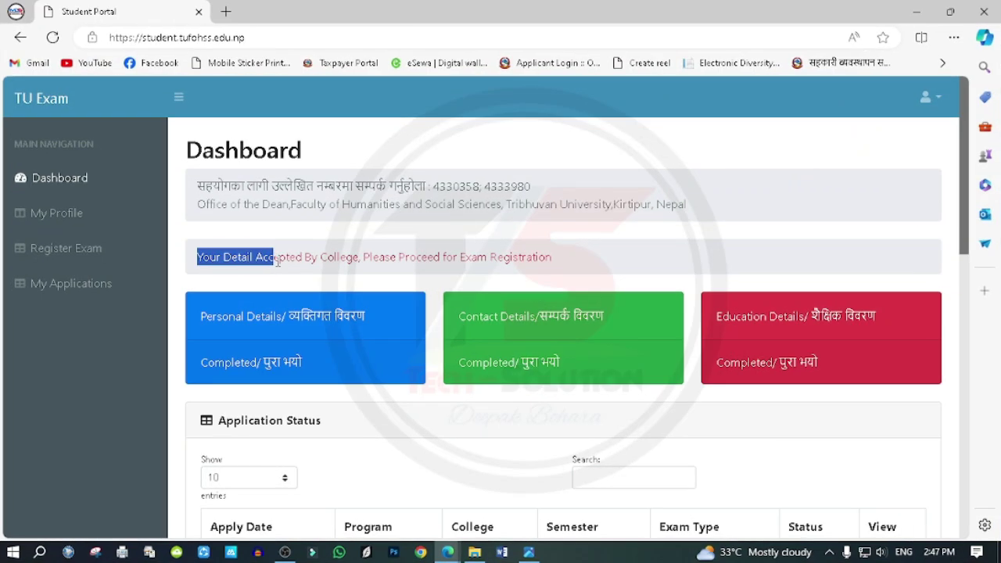
- Register Semester One with exam type Back and select the Qualitative Research Methods and Caste and Class courses
drag(276, 261, 543, 261)
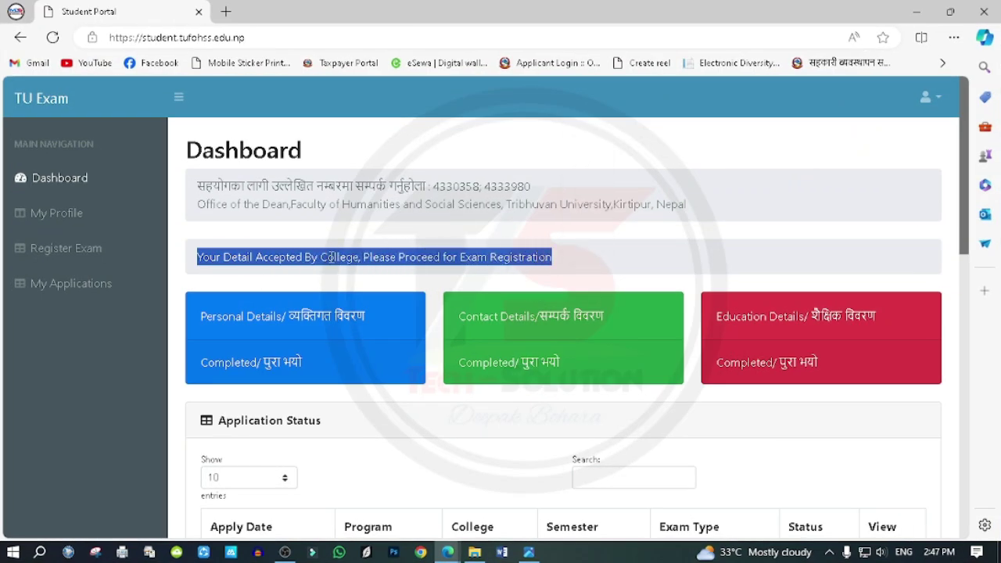
click(362, 258)
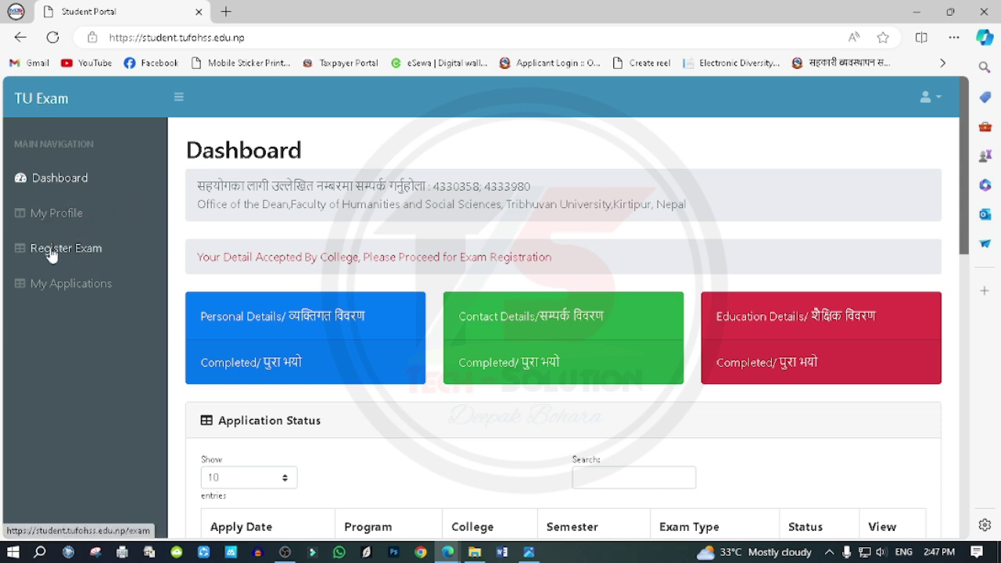
click(92, 255)
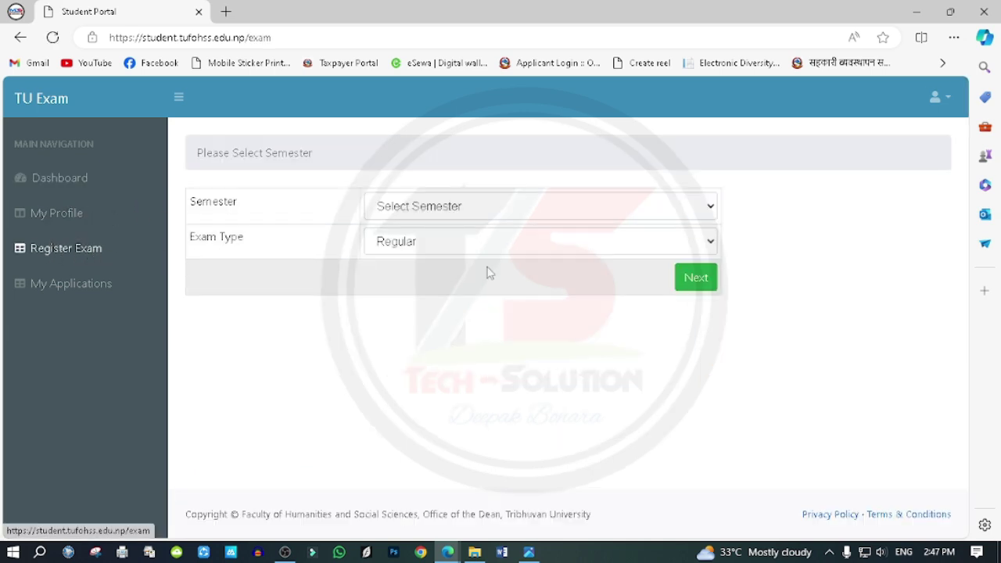
click(439, 208)
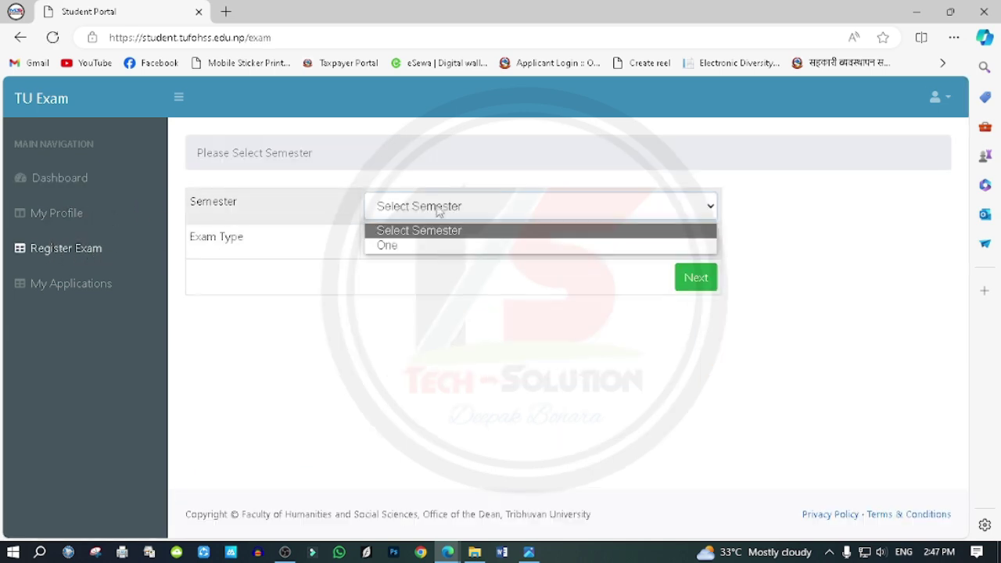
click(393, 247)
click(429, 246)
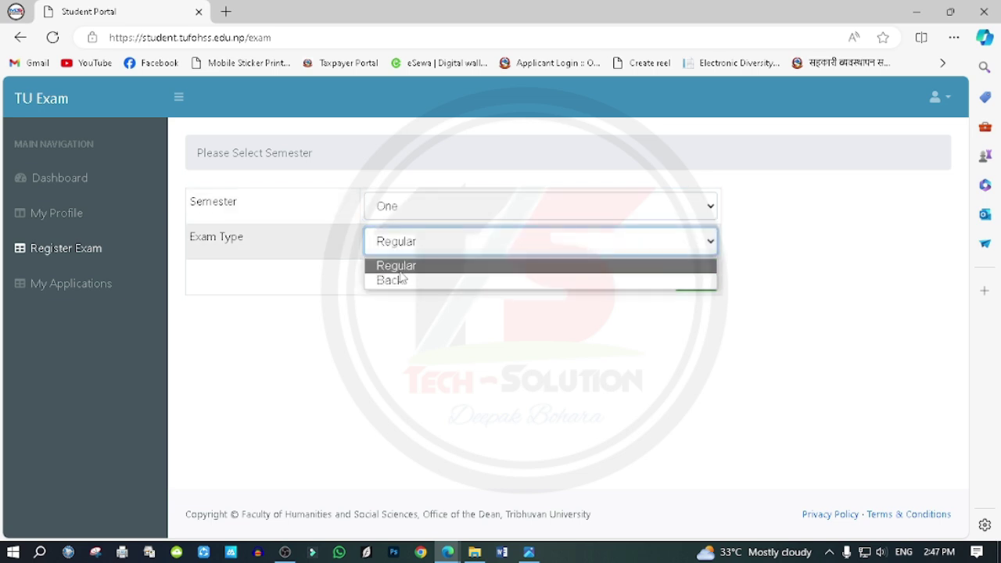
click(401, 268)
click(402, 243)
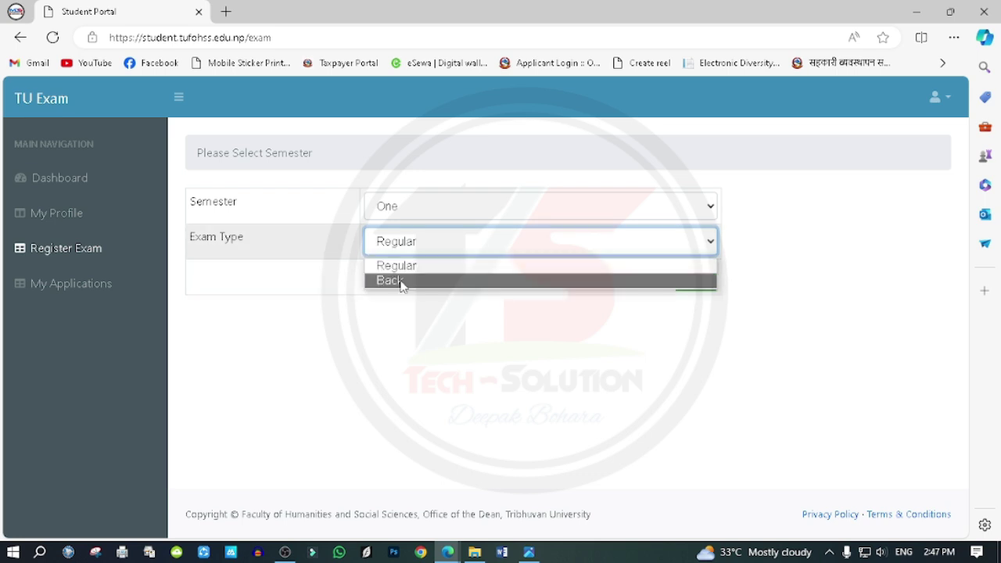
click(401, 281)
click(696, 278)
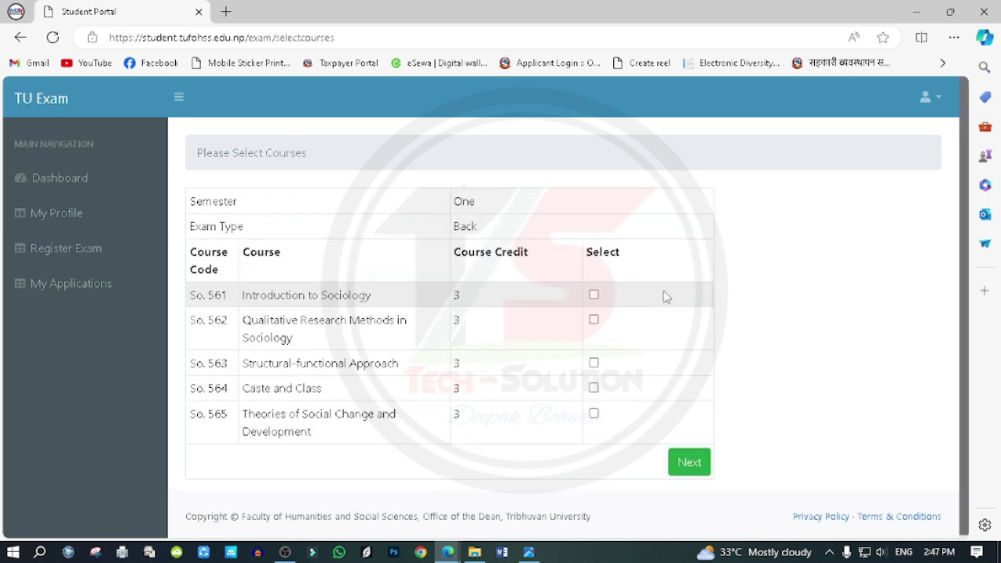
click(593, 320)
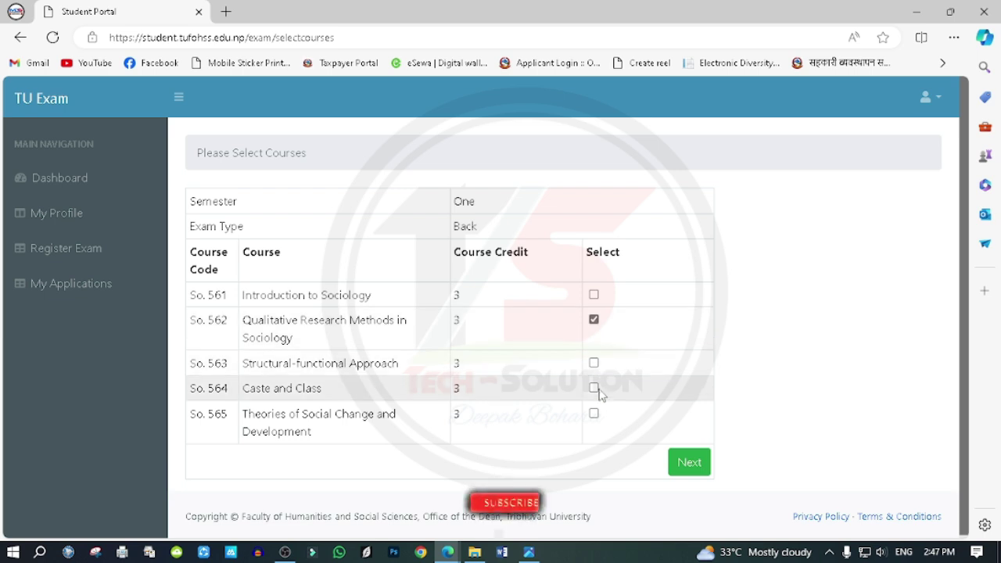
click(593, 388)
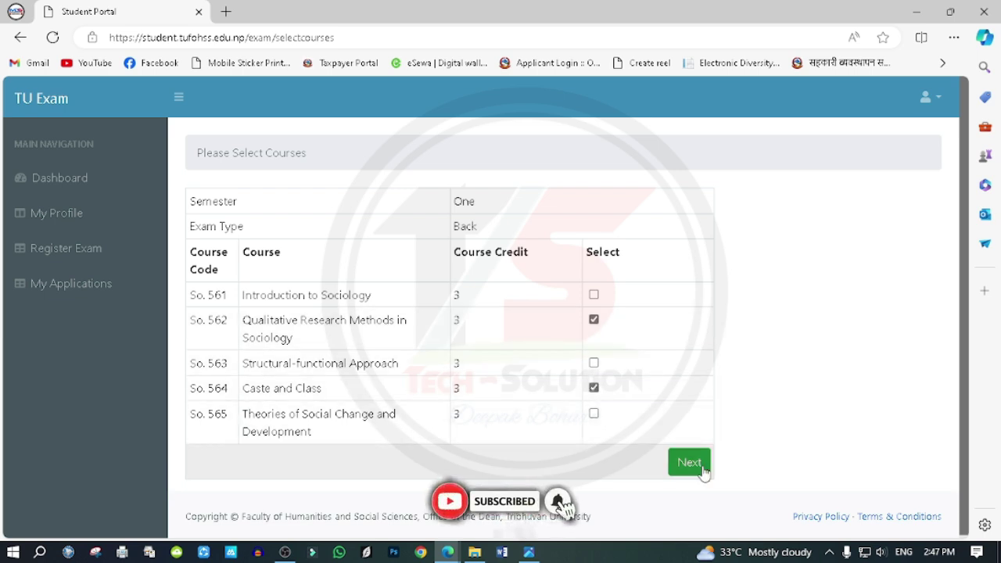
- Reopen the exam registration form with Semester One and exam type Regular
click(63, 250)
click(414, 207)
click(397, 244)
click(407, 242)
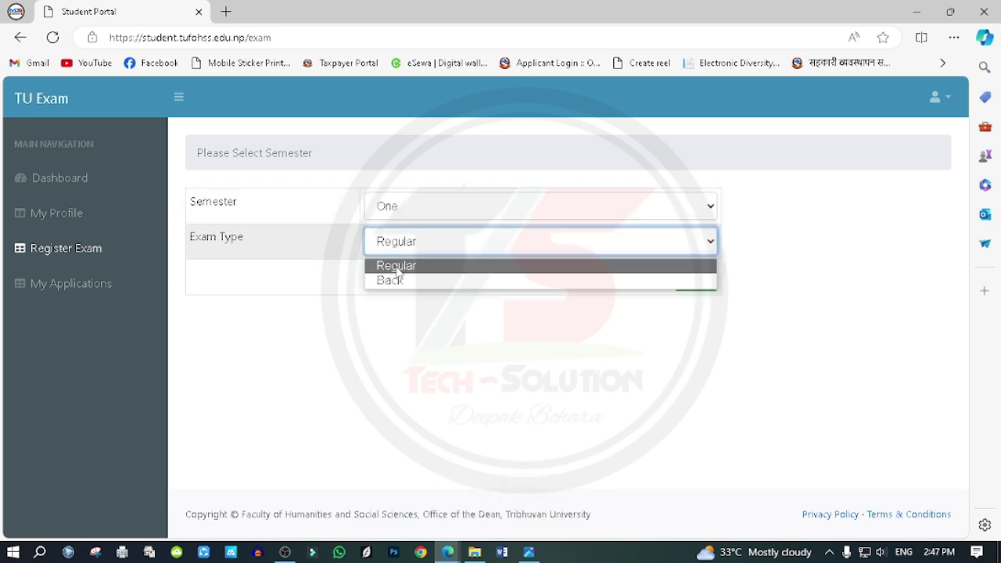
click(396, 266)
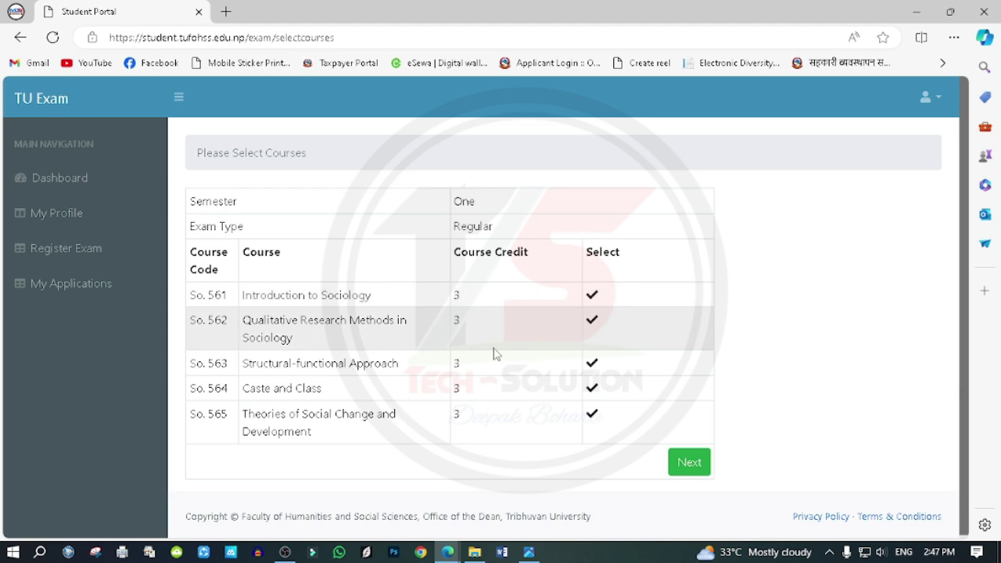
- Review the 1500.00 payment summary for the selected courses and choose Khalti to pay
click(688, 463)
scroll(337, 356, down, 2)
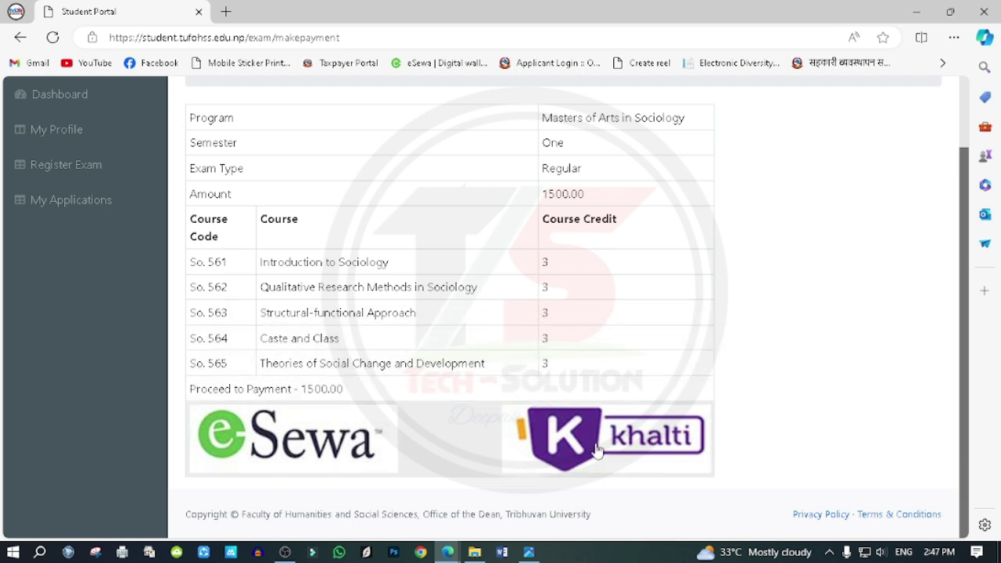
drag(299, 388, 360, 395)
scroll(547, 250, up, 2)
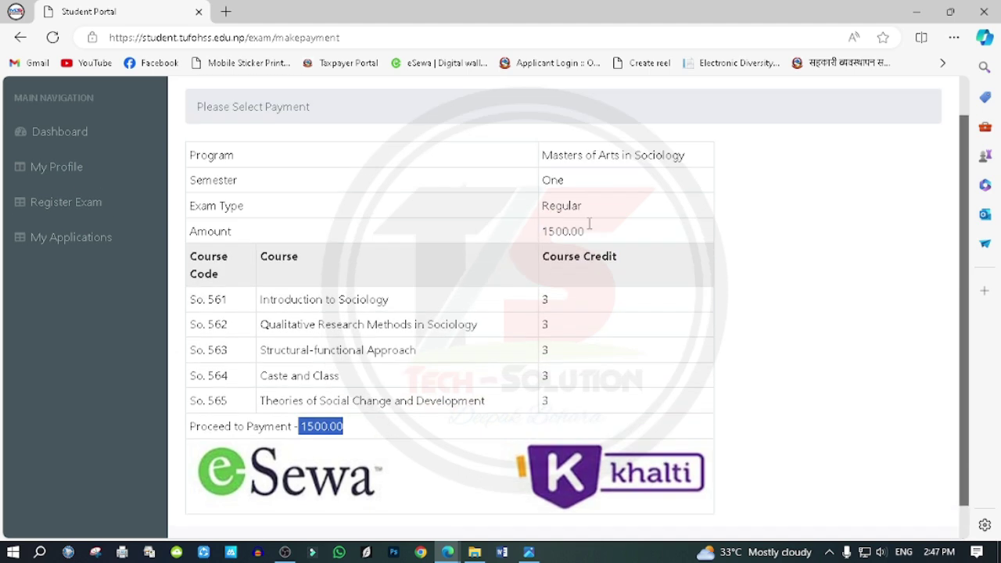
drag(543, 277, 585, 278)
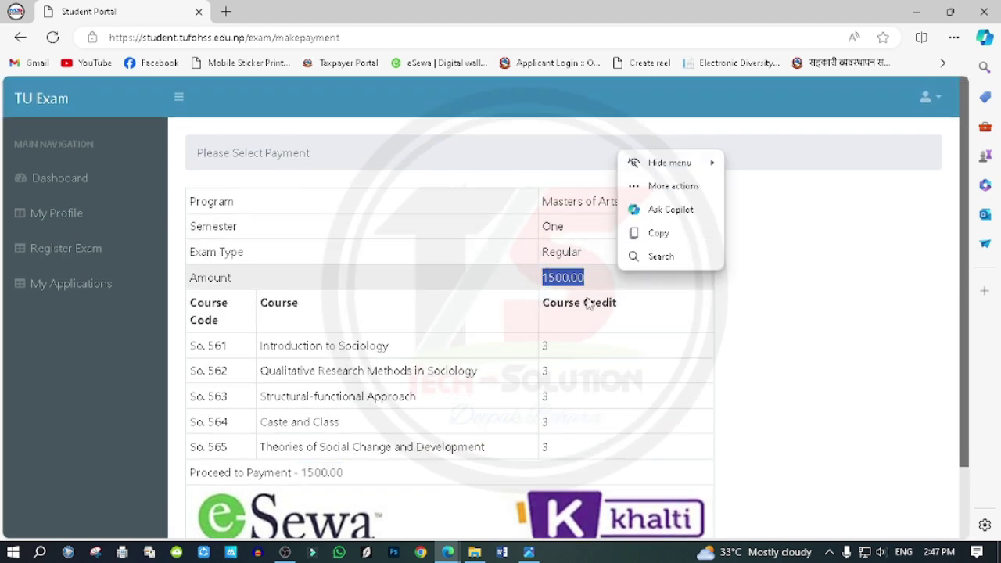
click(842, 245)
scroll(590, 304, down, 2)
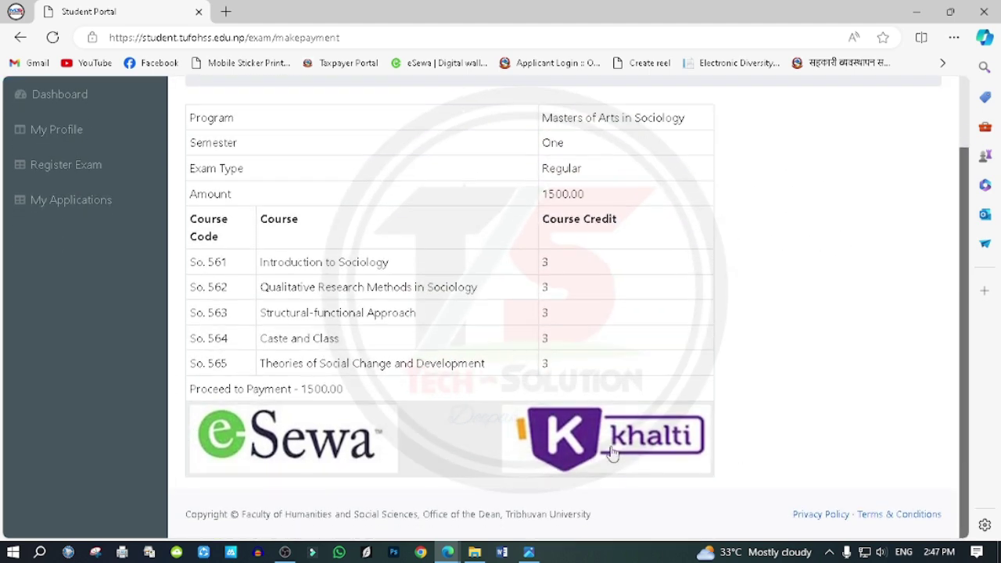
click(583, 449)
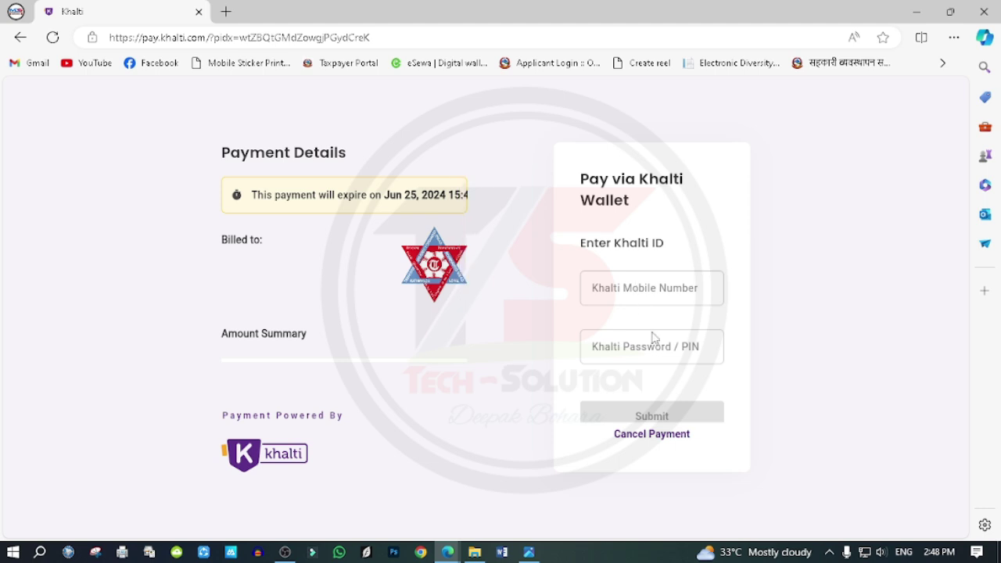
- Log in to Khalti, confirm the Rs. 1,510.00 payment, and highlight the application-received message
click(625, 295)
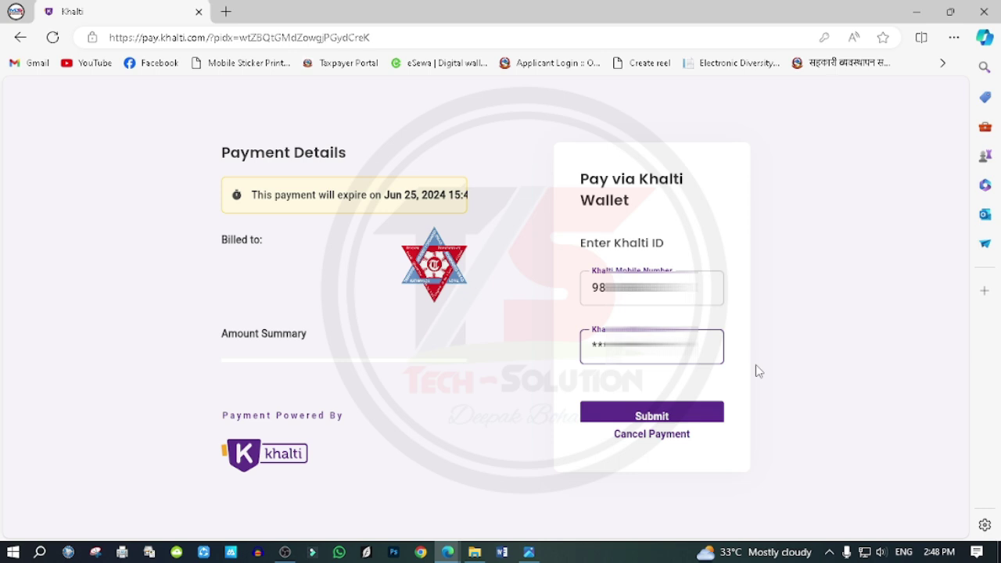
click(700, 405)
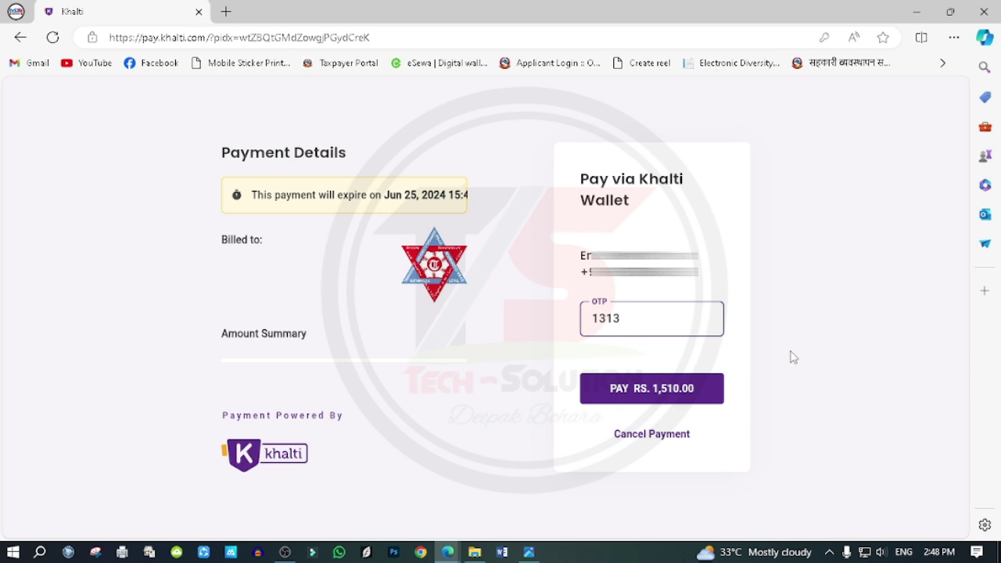
click(633, 394)
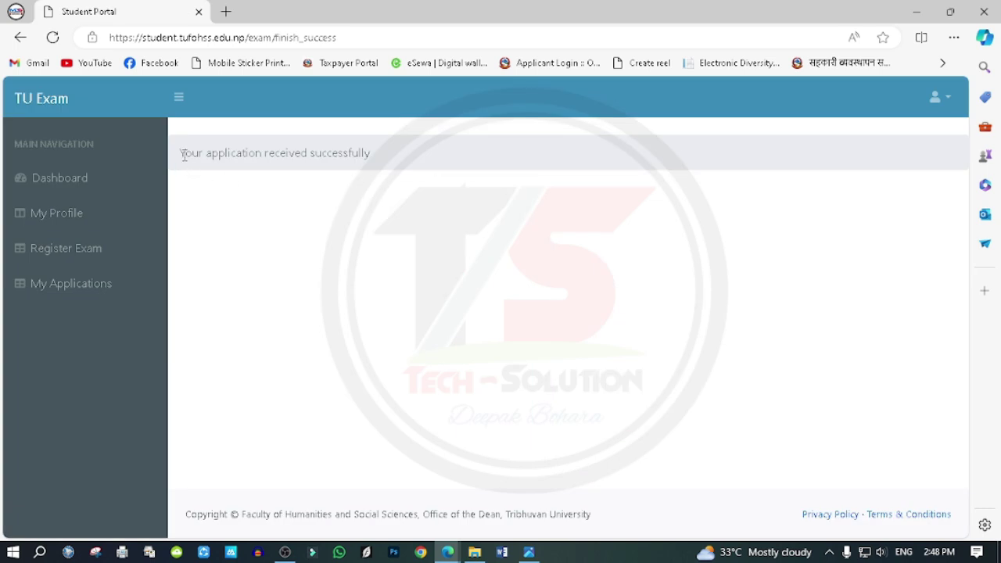
drag(184, 154, 446, 152)
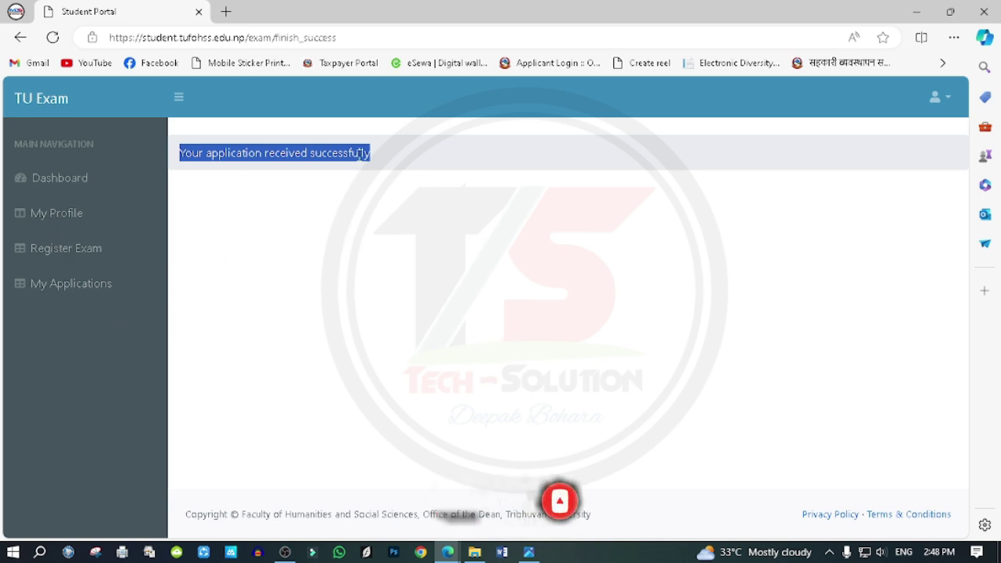
- View the Semester ONE - REG application detail showing Rs. 1,500.00 and Pending status
click(192, 290)
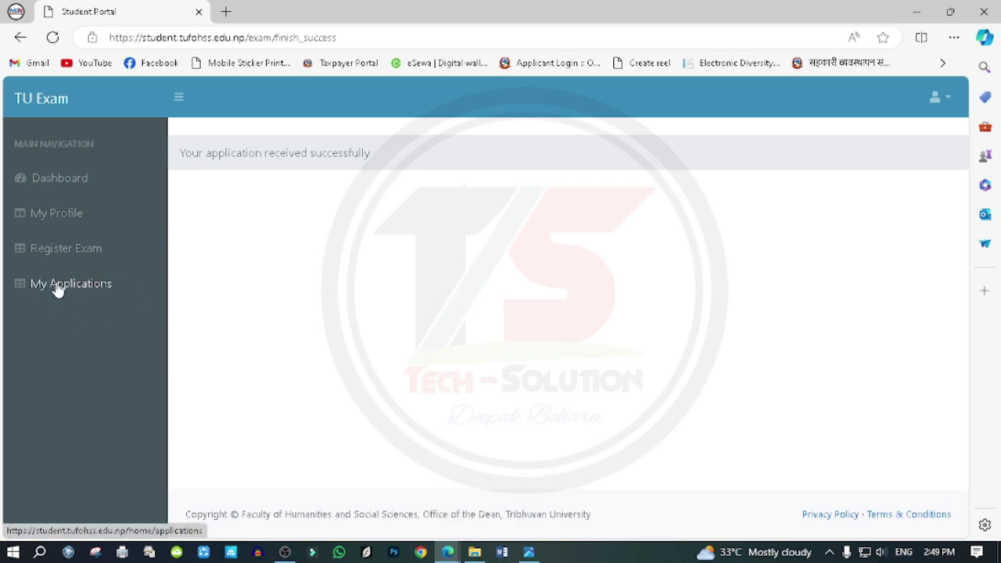
click(59, 286)
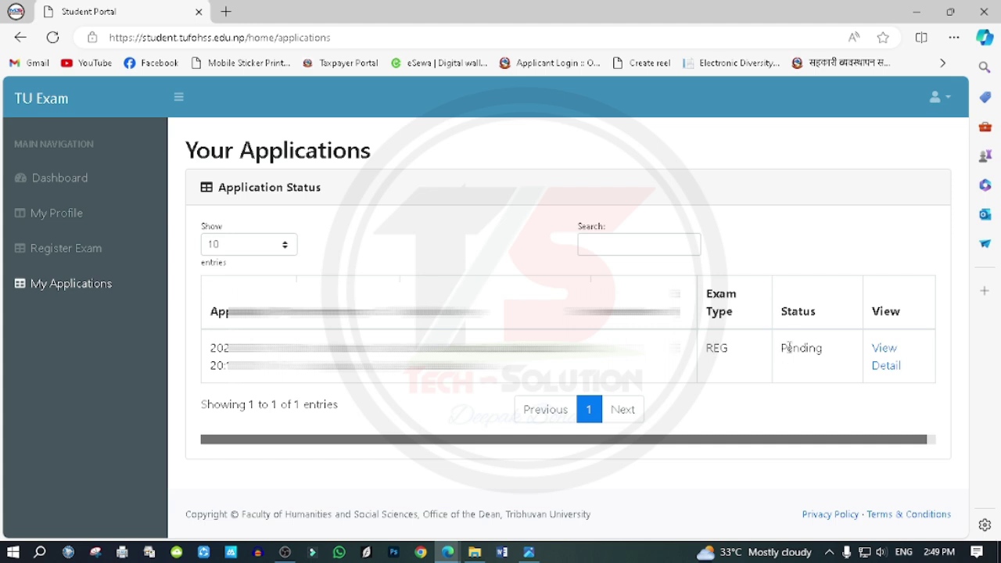
click(886, 351)
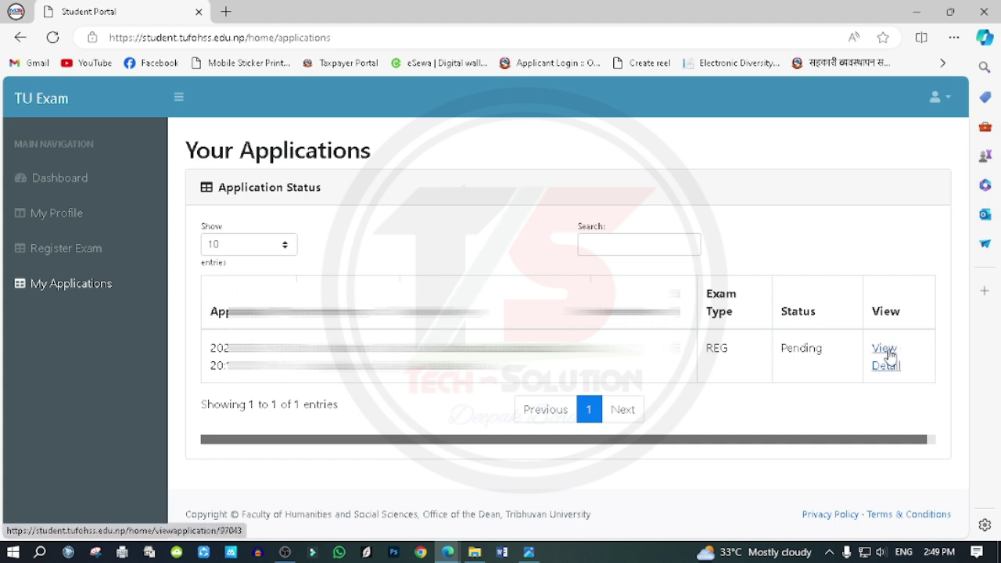
scroll(484, 351, down, 1)
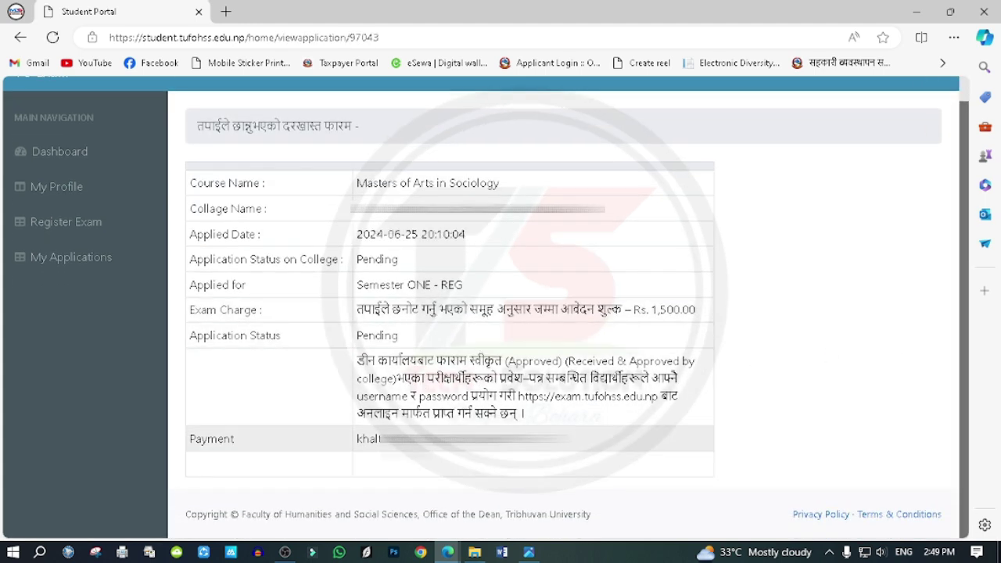
drag(380, 438, 569, 439)
key(ctrl+c)
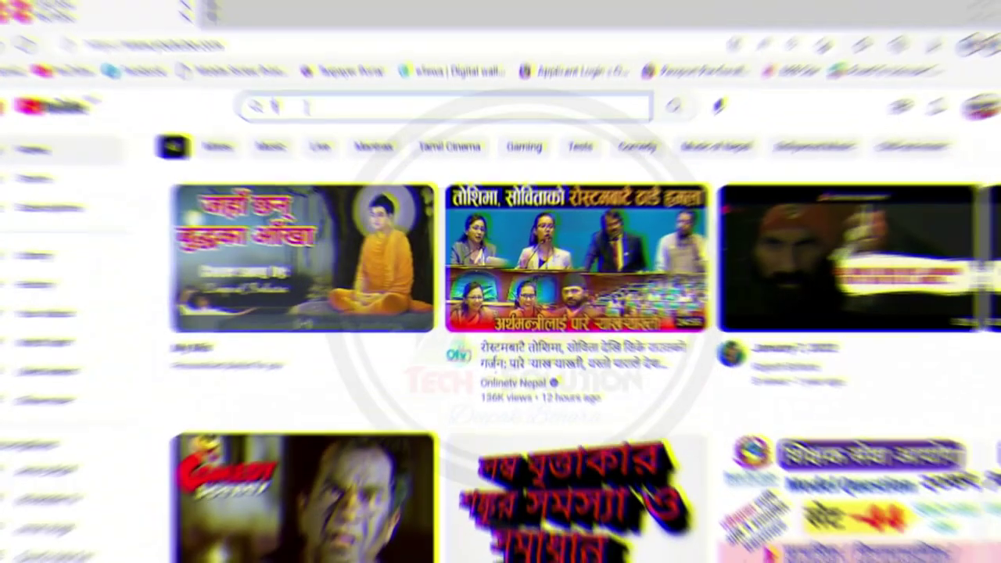
- Search 'ech solution deepak bohara' and open the Tech-Solution channel's videos page
text(ech solution )
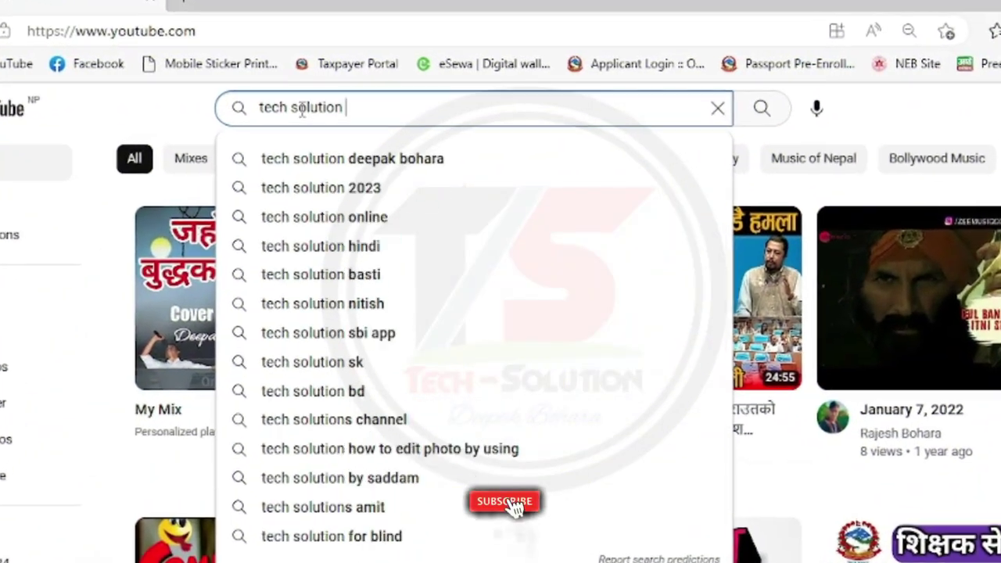
text(deepak bohara)
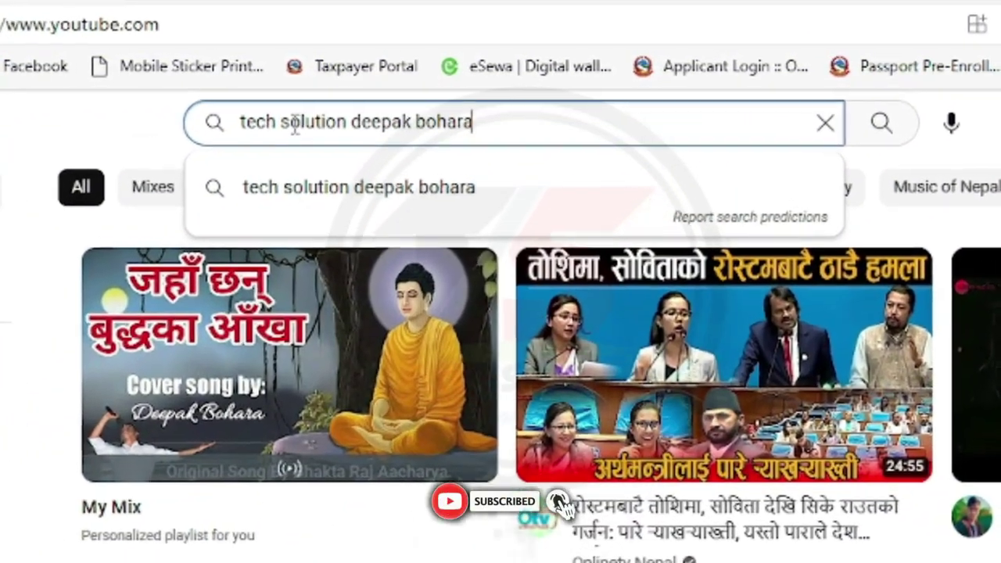
key(Return)
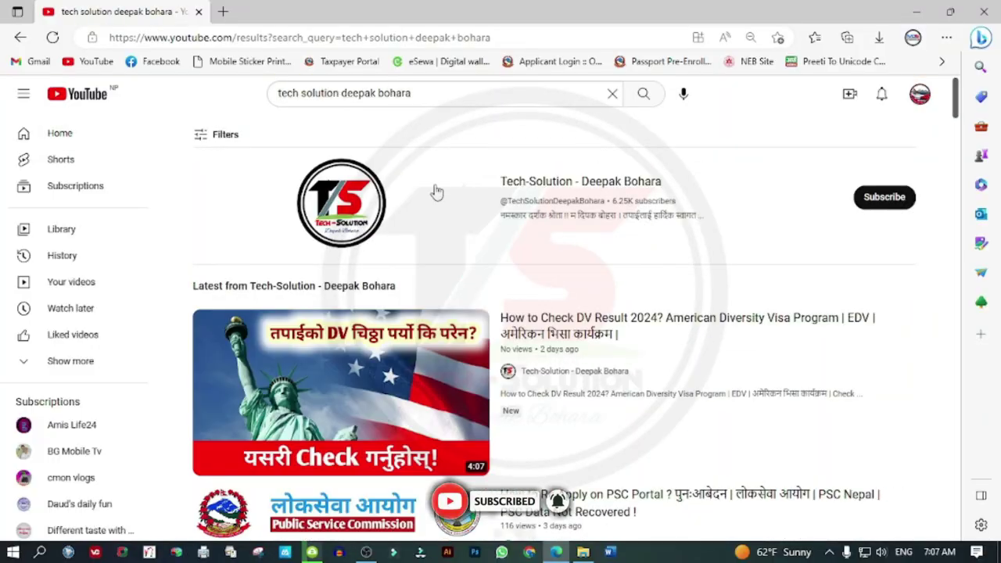
click(330, 199)
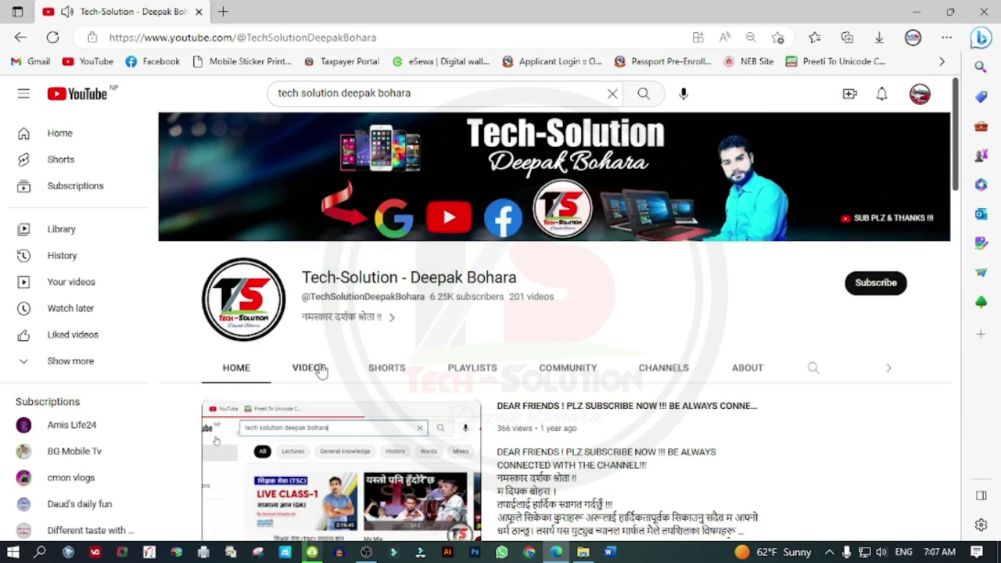
click(308, 369)
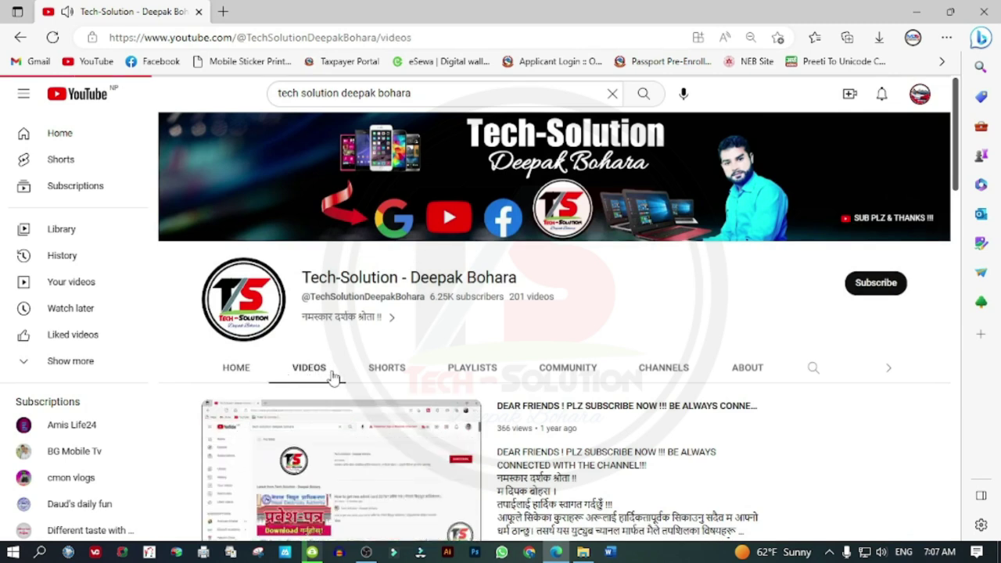
scroll(957, 100, down, 1)
scroll(957, 100, down, 2)
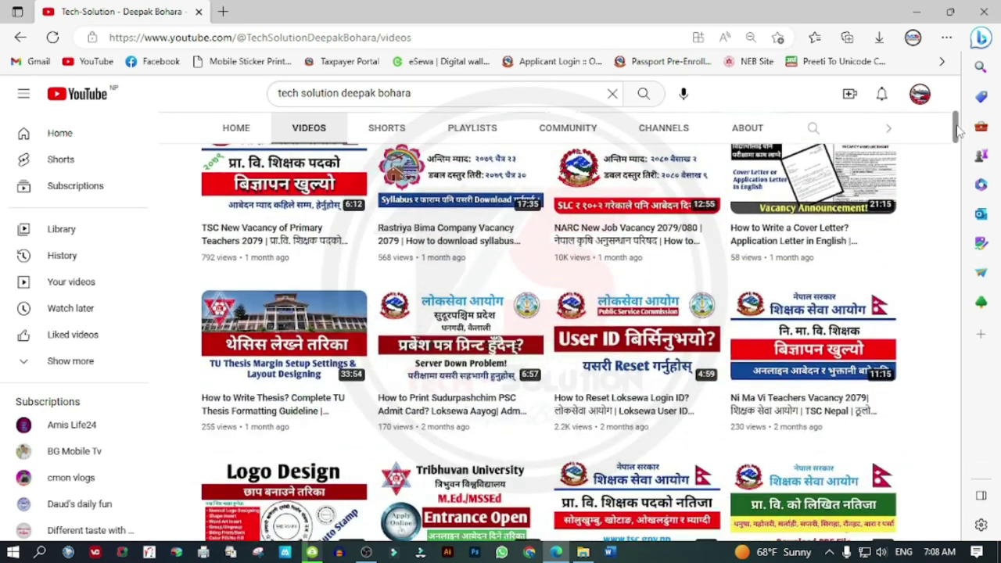
scroll(958, 137, down, 1)
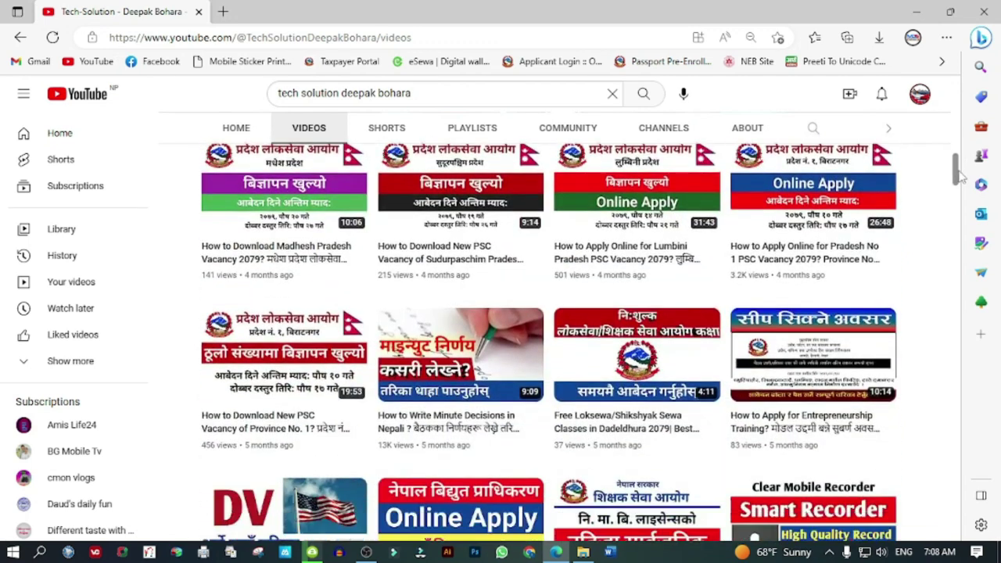
drag(958, 177, 960, 188)
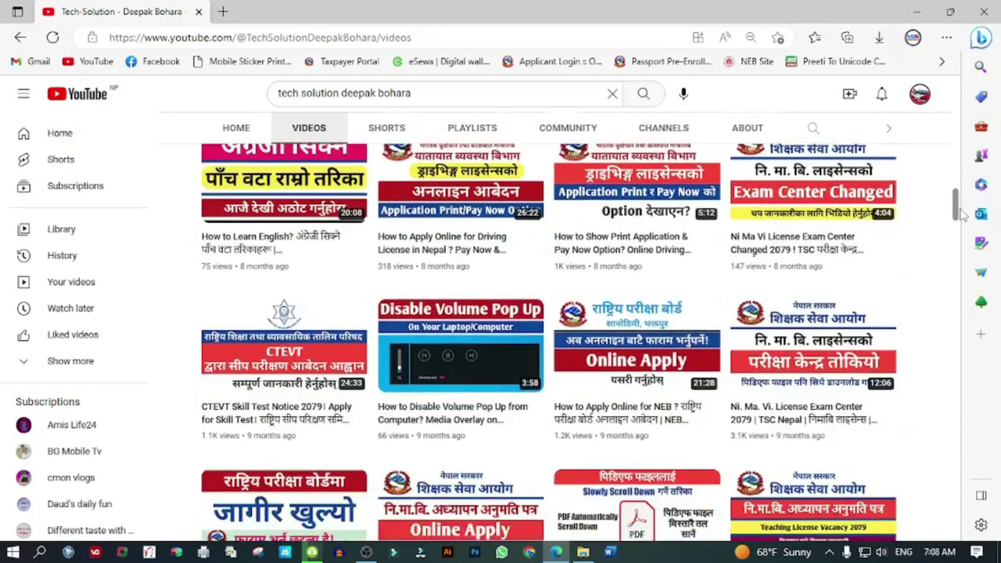
drag(962, 209, 998, 118)
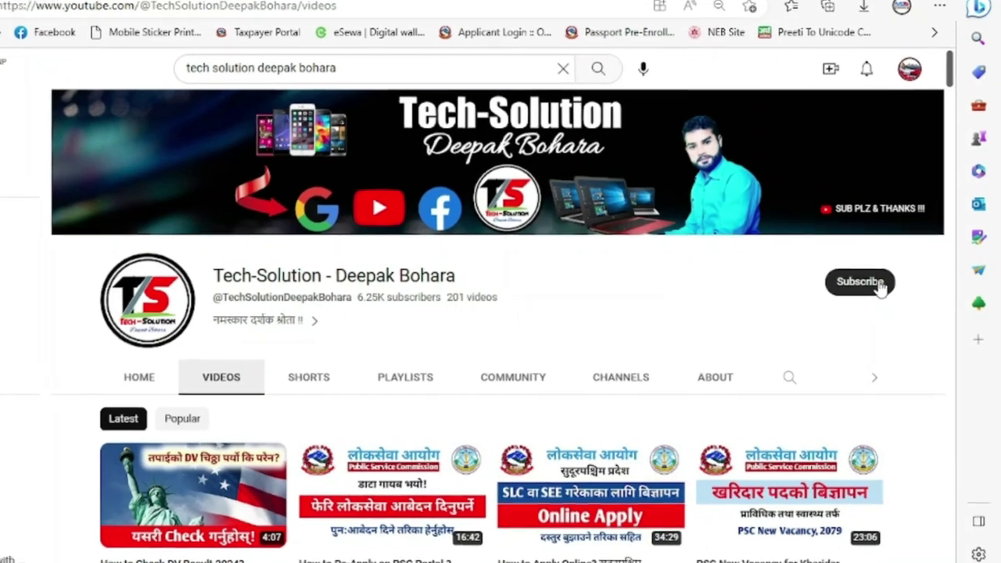
- Subscribe to Tech-Solution and set its notifications to All
click(876, 284)
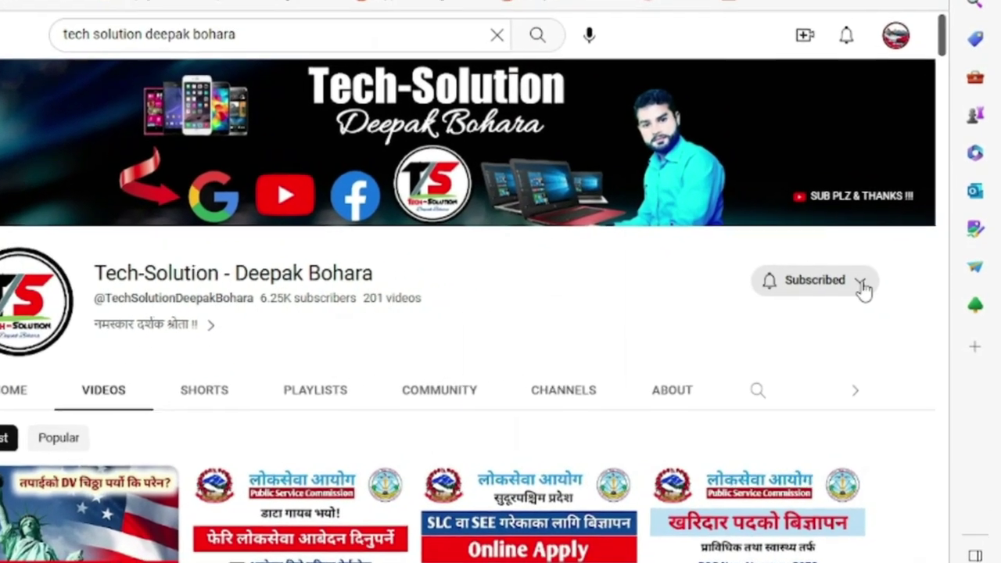
click(861, 283)
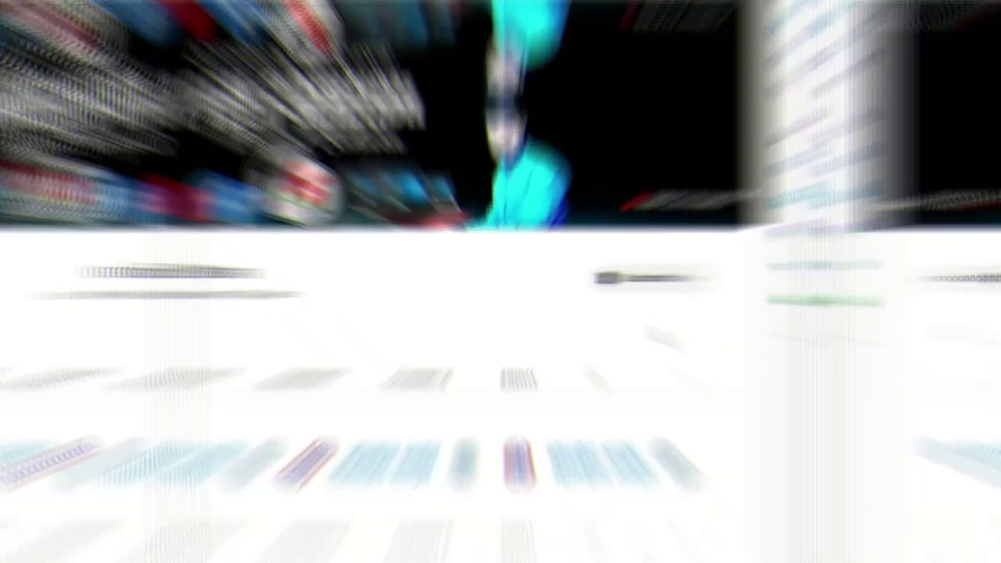
click(867, 331)
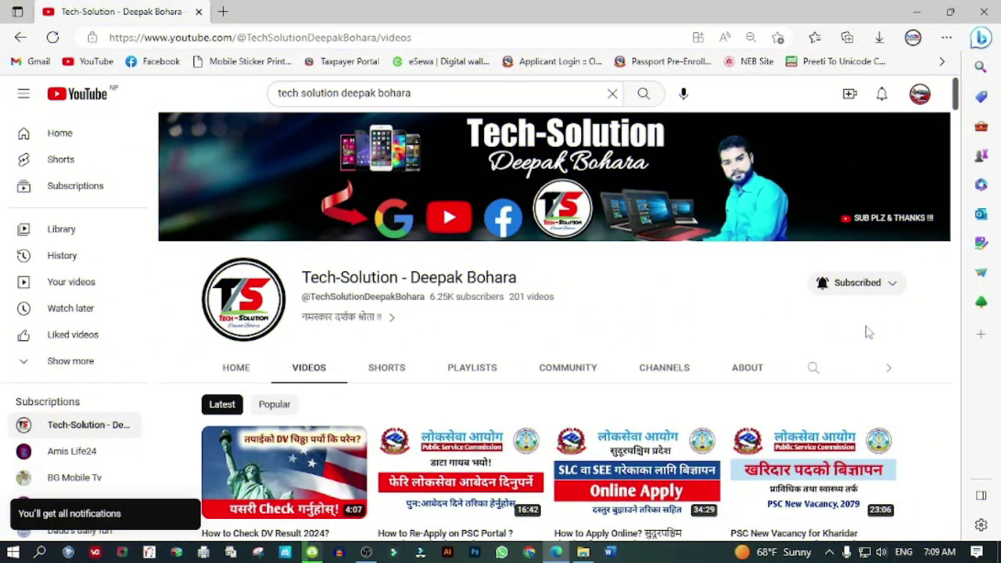